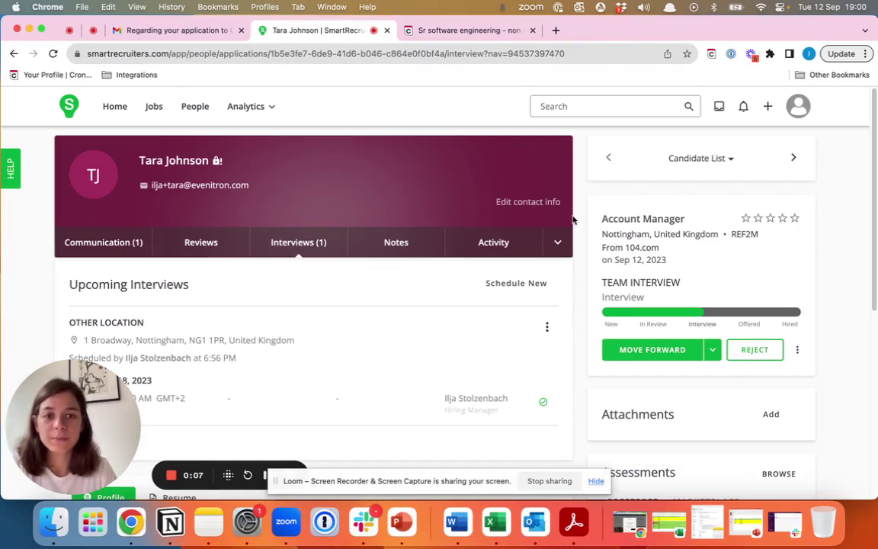
Review the stages the SmartRecruiters candidate can move to.
{"action": "left_click", "coordinate": [710, 350]}
{"action": "scroll", "coordinate": [632, 366], "scroll_direction": "down", "scroll_amount": 5}
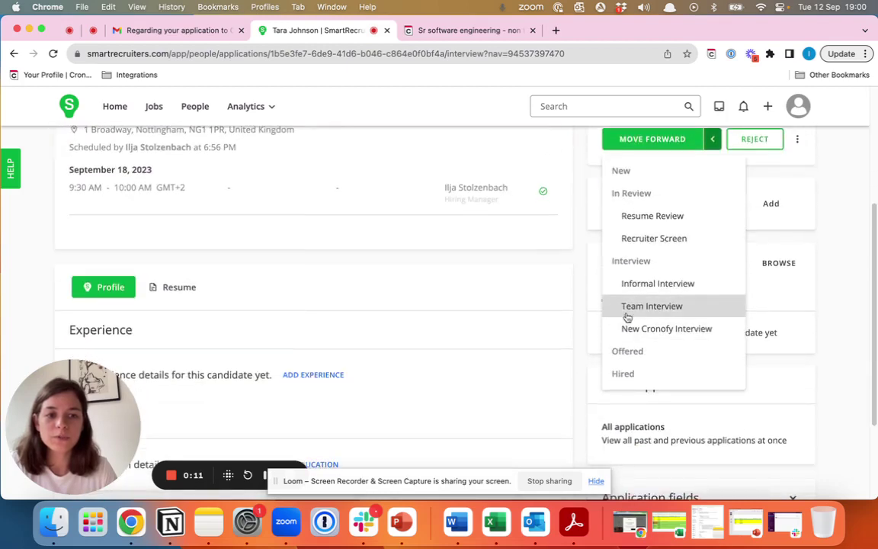
{"action": "scroll", "coordinate": [579, 237], "scroll_direction": "up", "scroll_amount": 5}
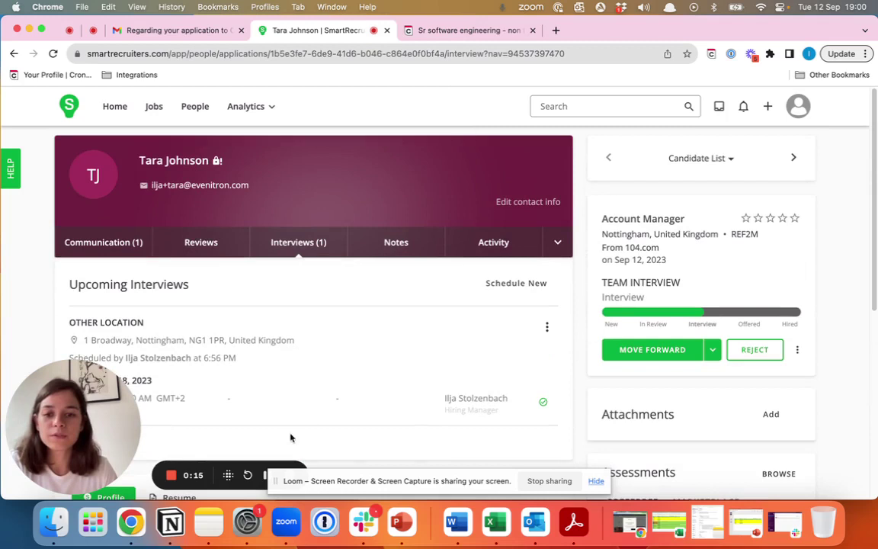
{"action": "left_click_drag", "start_coordinate": [279, 482], "coordinate": [488, 480]}
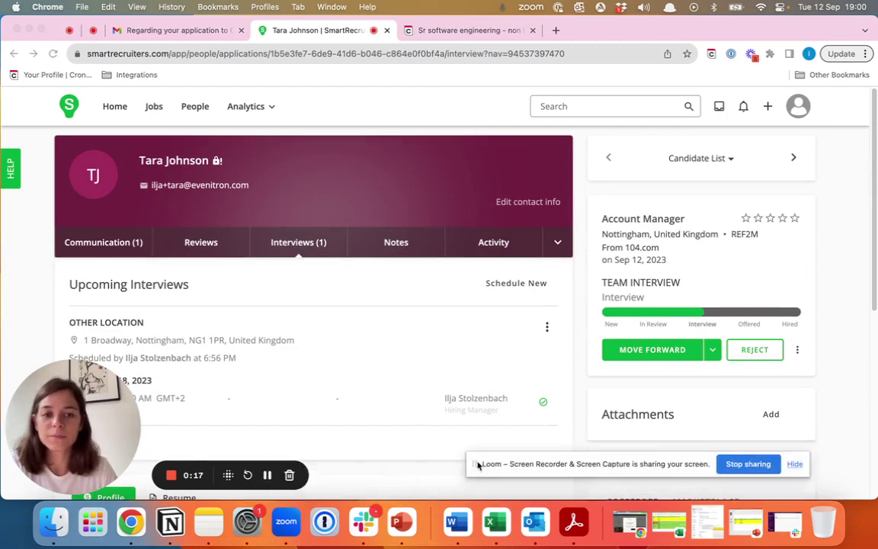
Create a Cronofy selection rule named 'Account manager hiring manager'.
{"action": "left_click", "coordinate": [467, 32]}
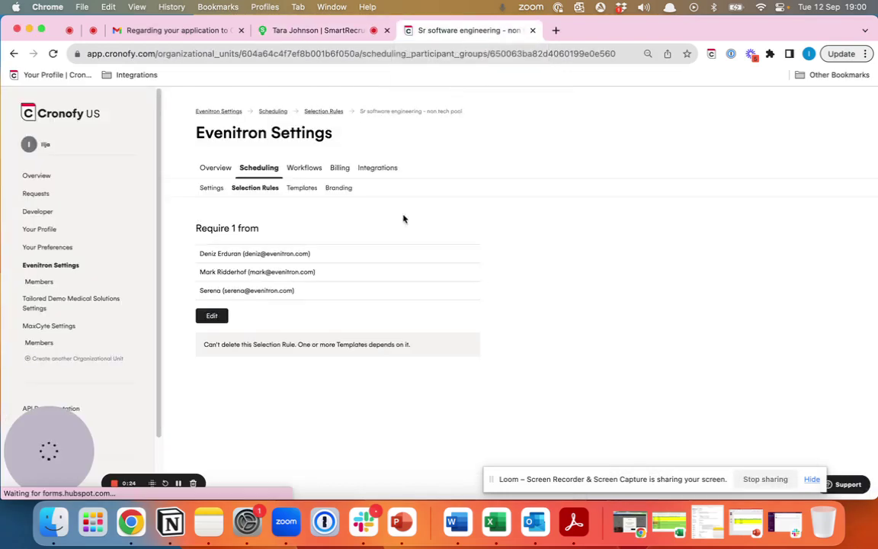
{"action": "left_click", "coordinate": [255, 187]}
{"action": "left_click", "coordinate": [244, 402]}
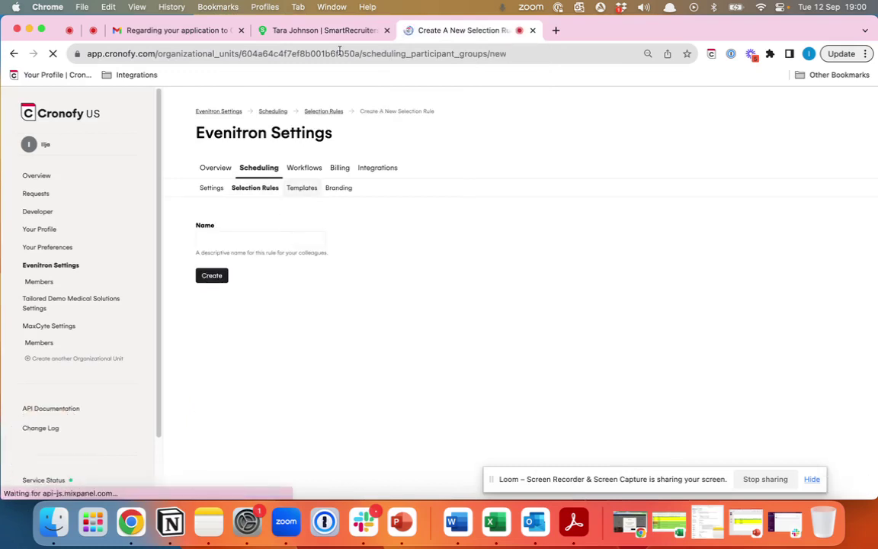
{"action": "left_click", "coordinate": [278, 237]}
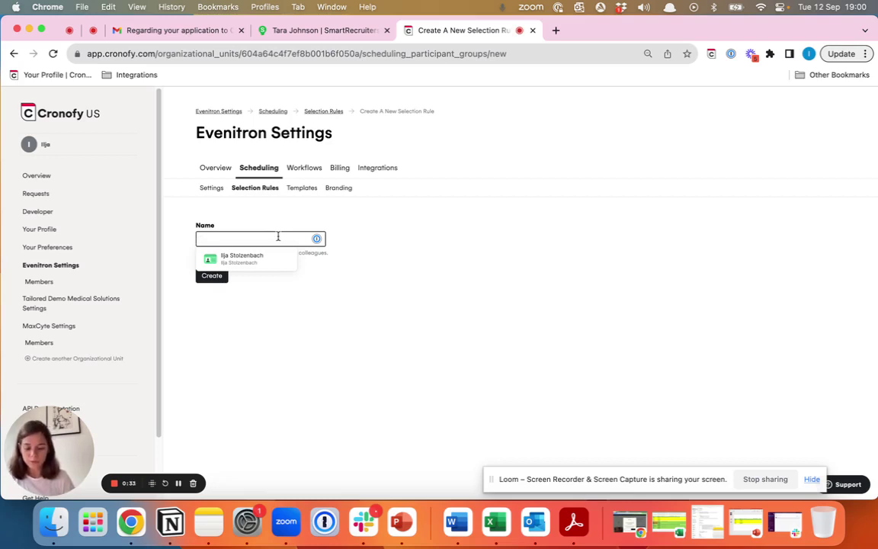
{"action": "type", "text": "Account manager hiring manager"}
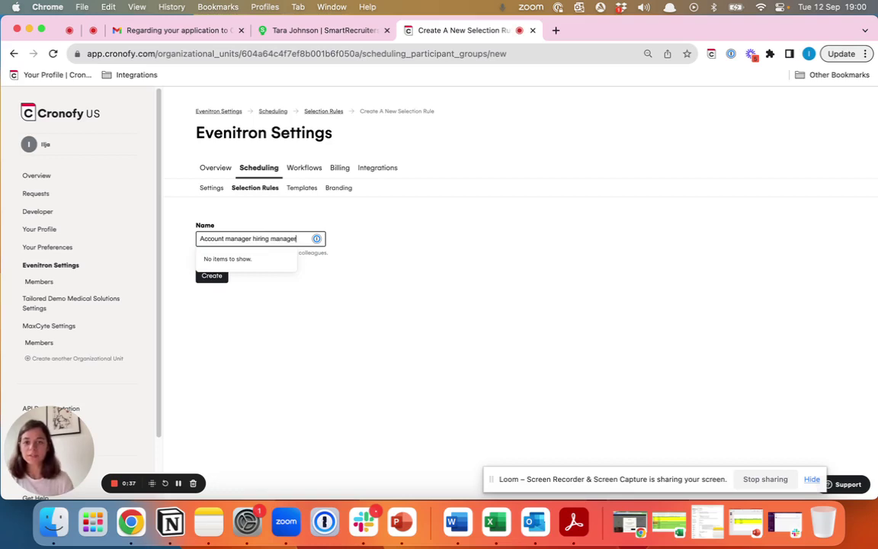
{"action": "left_click", "coordinate": [329, 314]}
{"action": "left_click", "coordinate": [225, 281]}
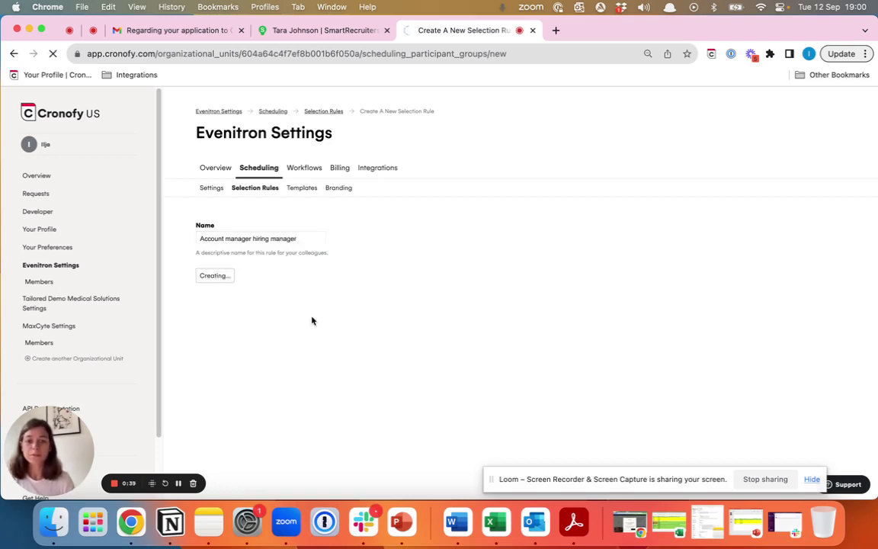
{"action": "left_click", "coordinate": [283, 374]}
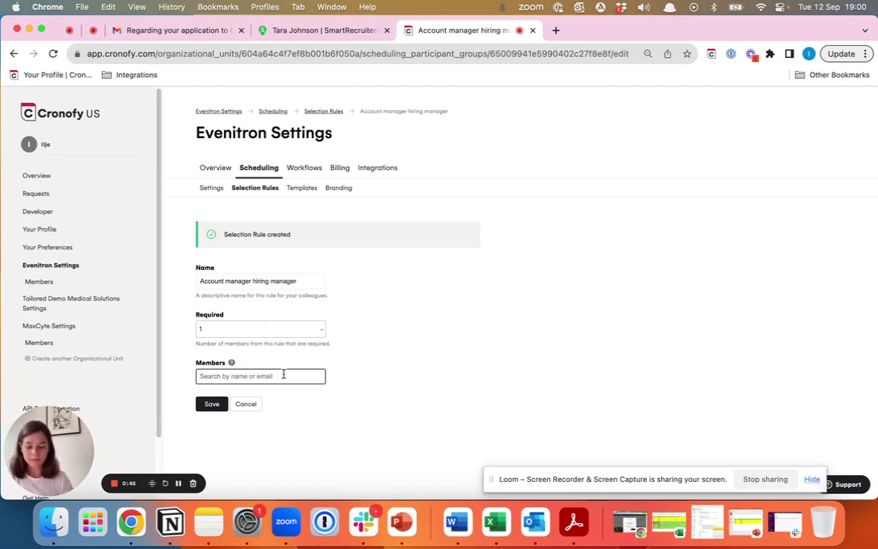
{"action": "type", "text": "doc"}
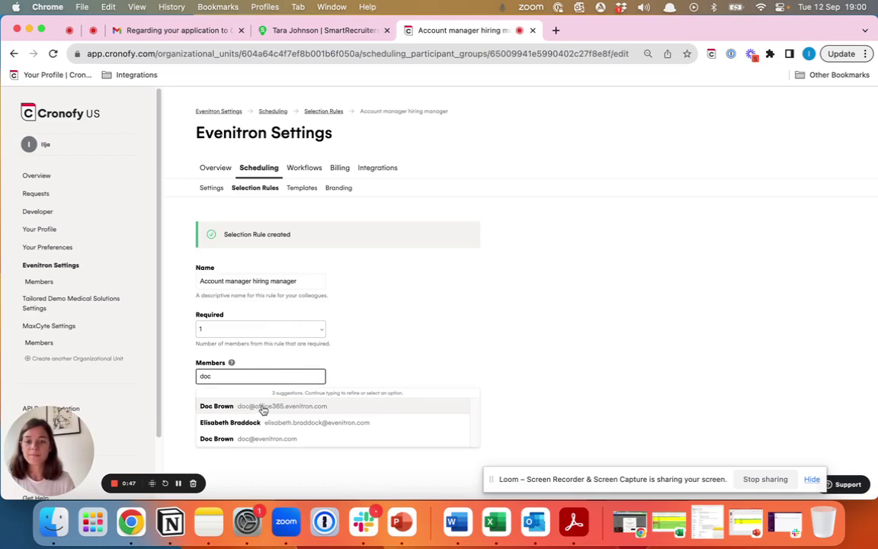
{"action": "left_click", "coordinate": [266, 439]}
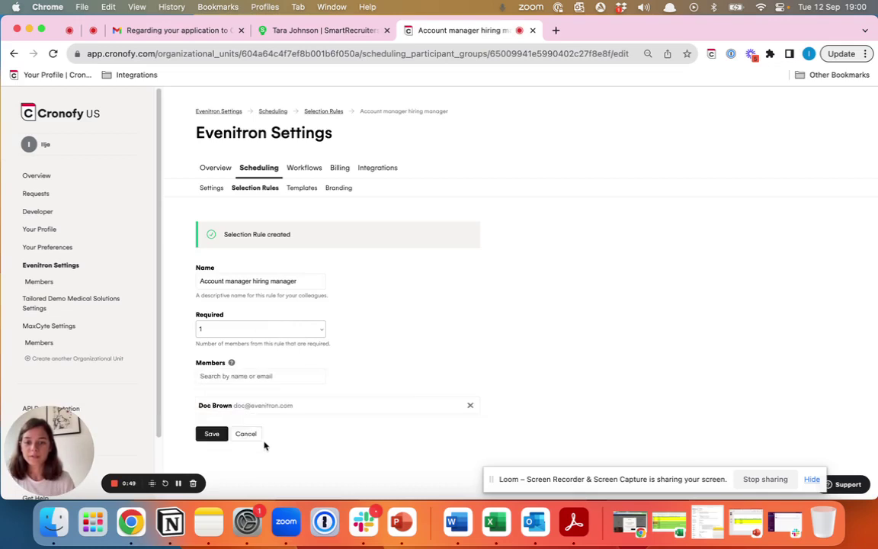
{"action": "left_click", "coordinate": [211, 429]}
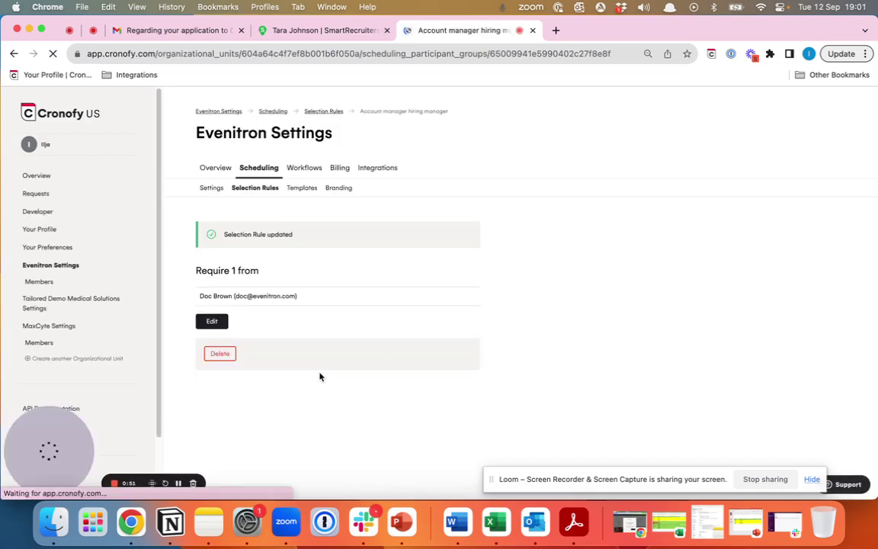
Create another selection rule named 'Account manager team member'.
{"action": "left_click", "coordinate": [256, 188]}
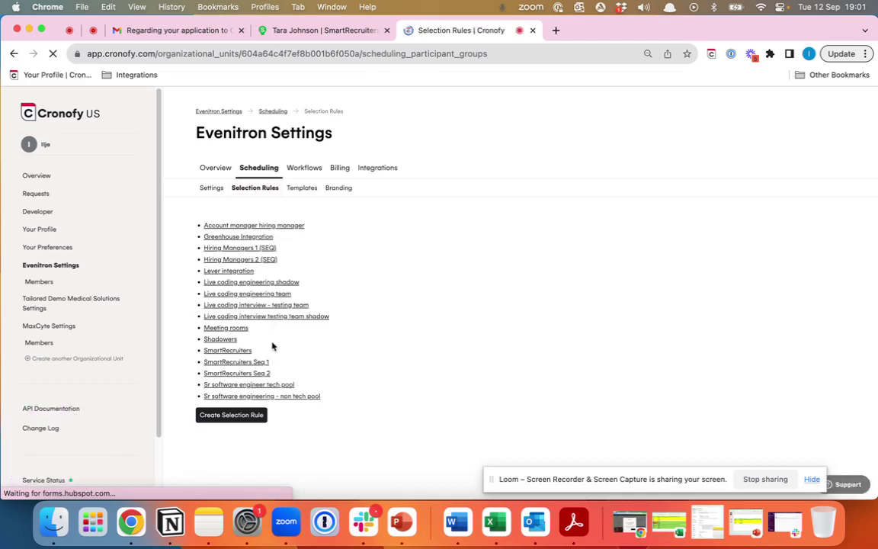
{"action": "left_click", "coordinate": [289, 237]}
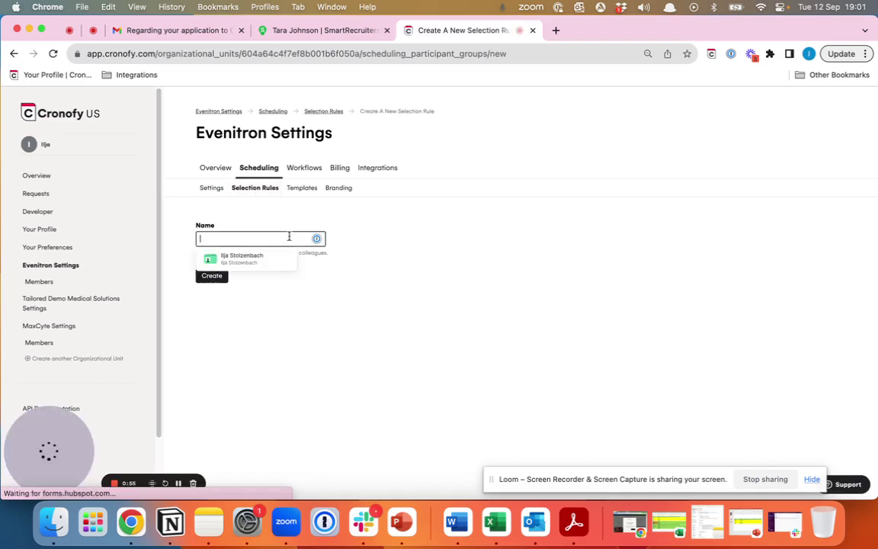
{"action": "type", "text": "Account manager team member"}
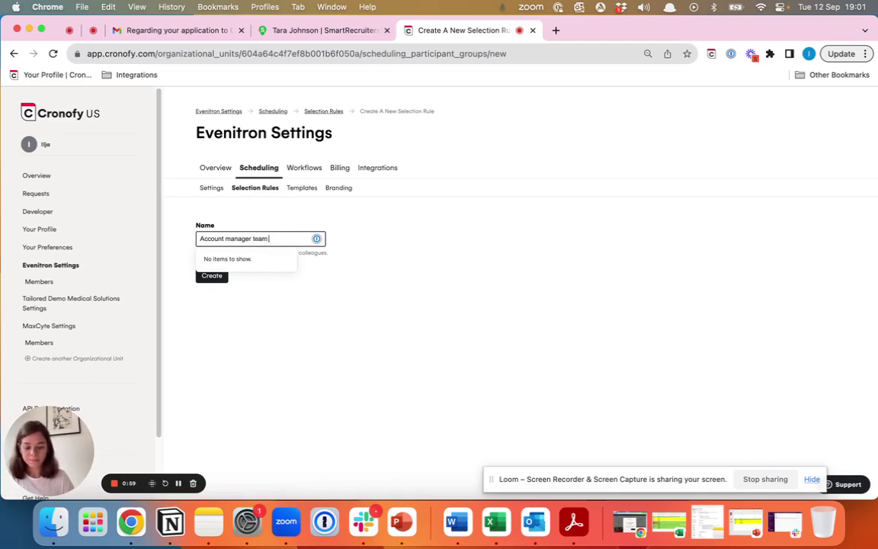
{"action": "left_click", "coordinate": [216, 277]}
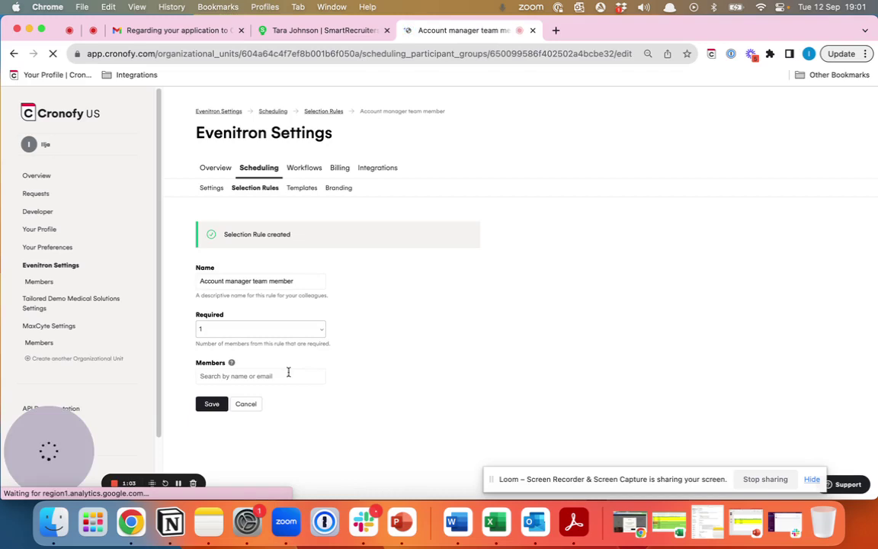
Add Serena, Deniz, Mark and Marty as the rule's members and save it.
{"action": "left_click", "coordinate": [285, 377]}
{"action": "type", "text": "serena"}
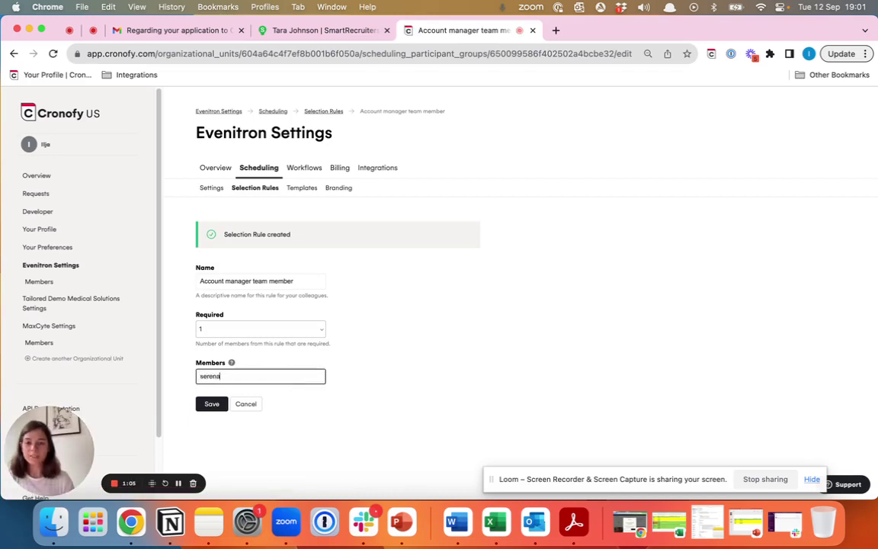
{"action": "left_click", "coordinate": [282, 404]}
{"action": "type", "text": "deniz"}
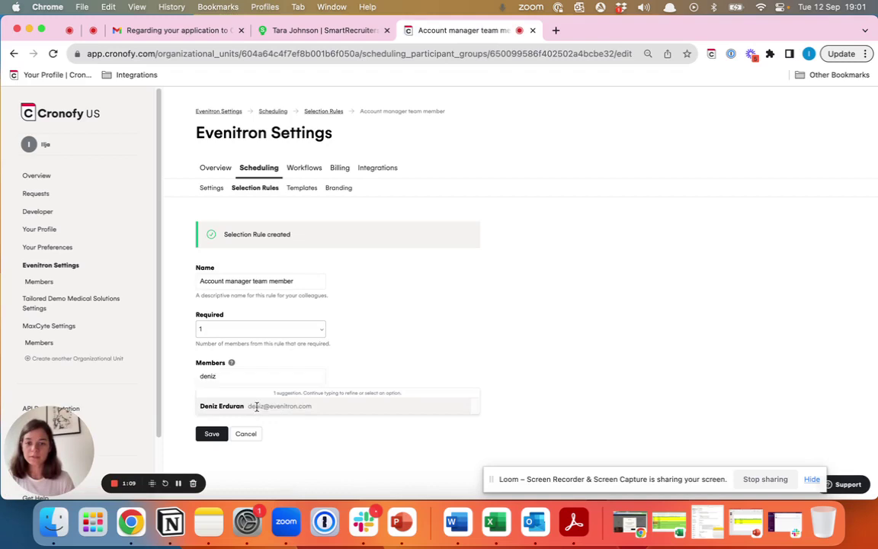
{"action": "left_click", "coordinate": [256, 405]}
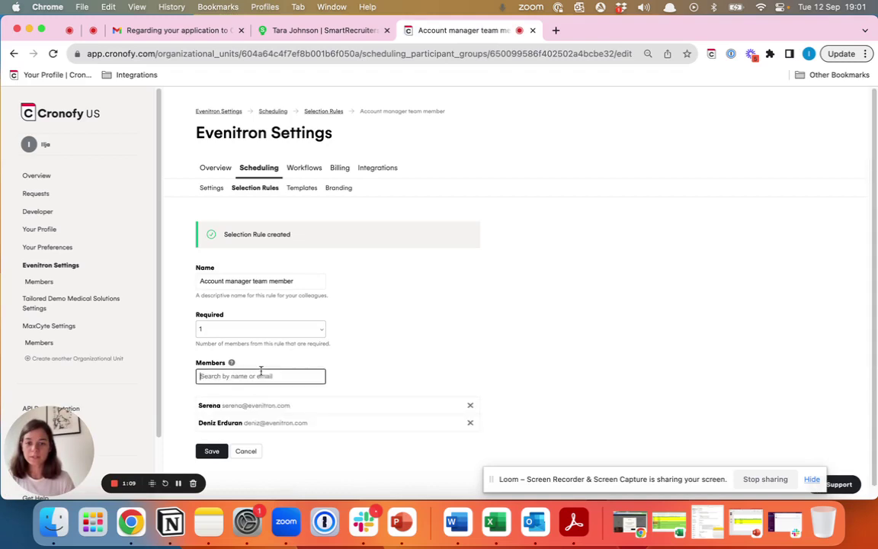
{"action": "type", "text": "mark"}
{"action": "left_click", "coordinate": [278, 403]}
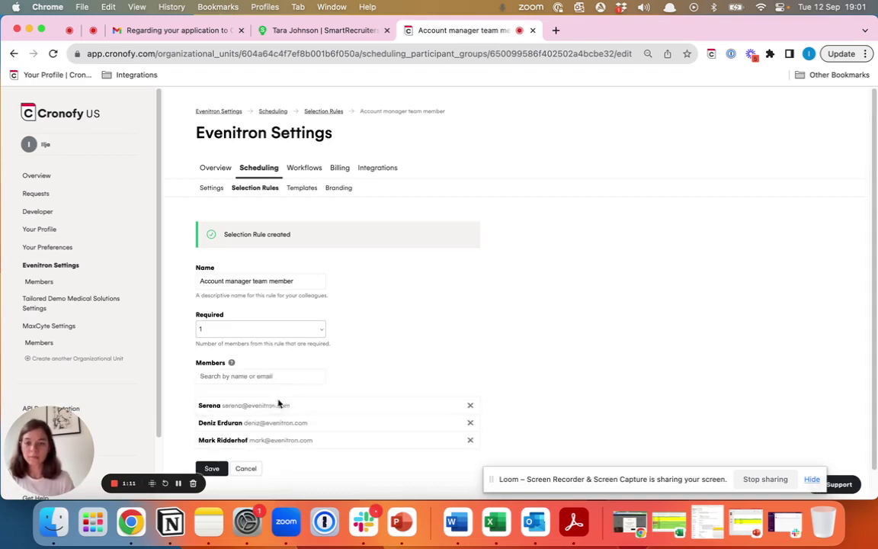
{"action": "left_click", "coordinate": [267, 376]}
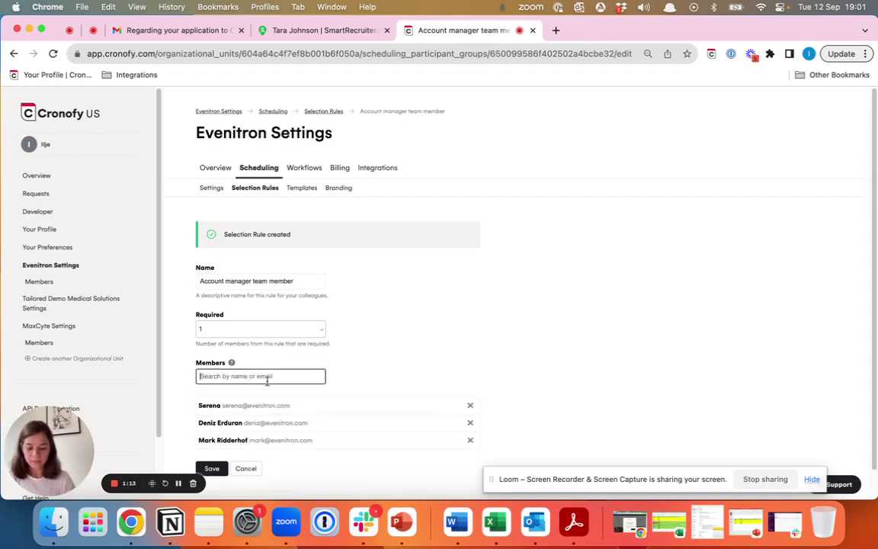
{"action": "type", "text": "marty"}
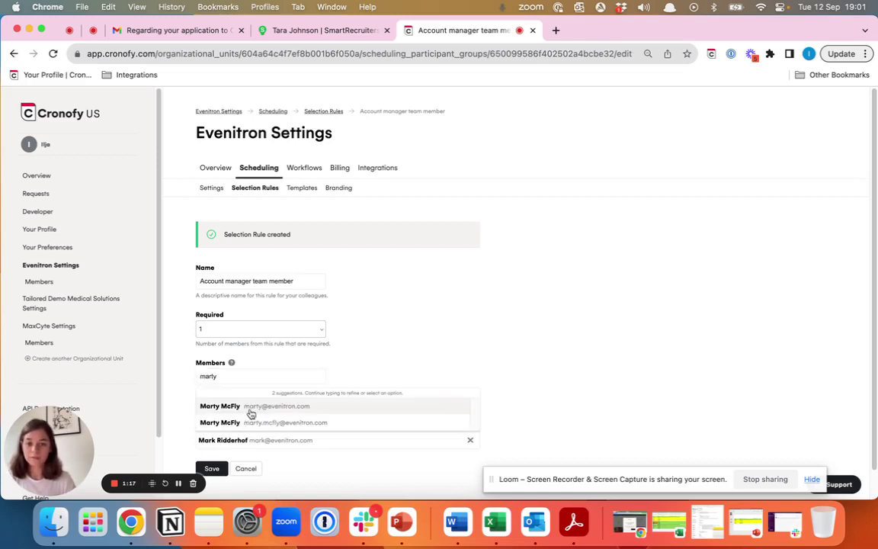
{"action": "left_click", "coordinate": [248, 410]}
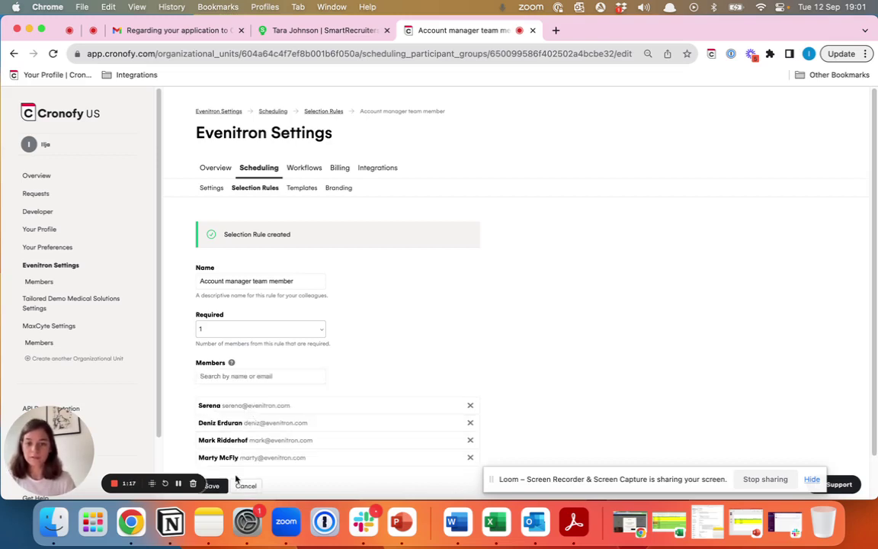
{"action": "left_click", "coordinate": [214, 490]}
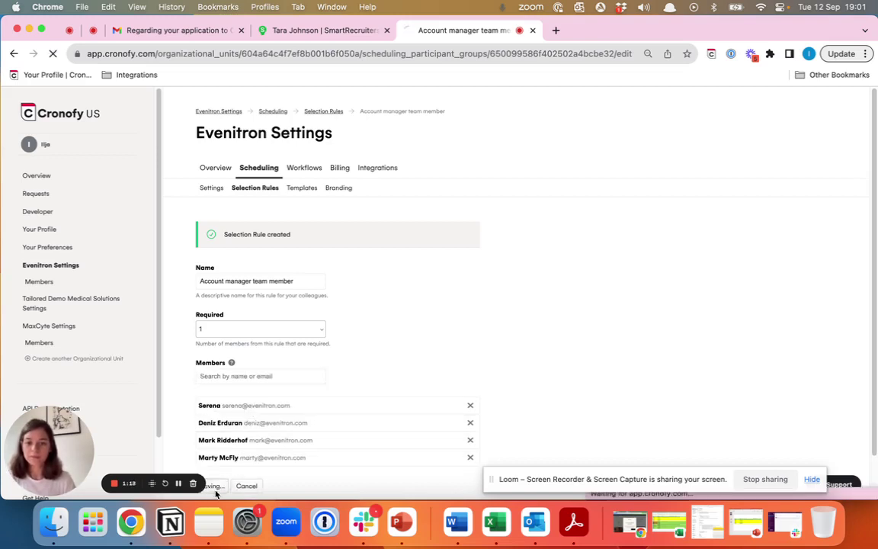
{"action": "left_click", "coordinate": [241, 189]}
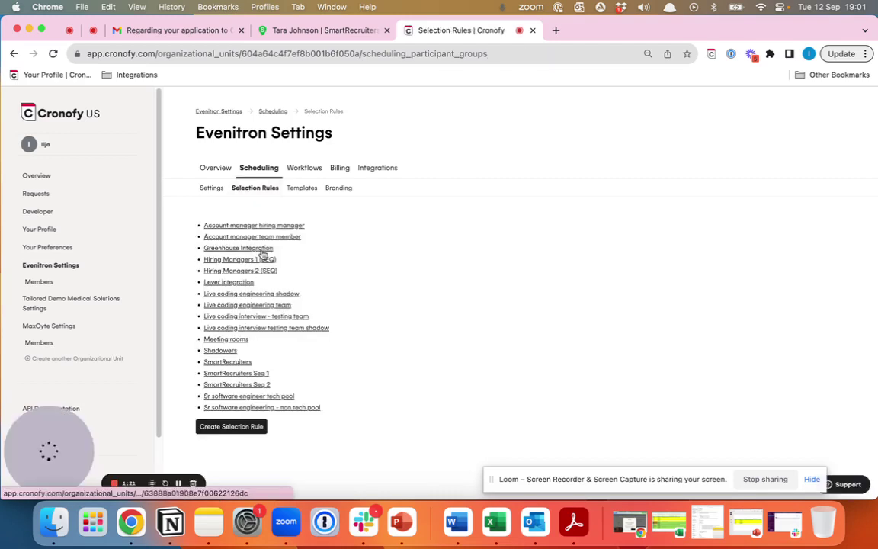
Create a new Cronofy template named 'Account manager'.
{"action": "left_click", "coordinate": [302, 190]}
{"action": "scroll", "coordinate": [399, 250], "scroll_direction": "down", "scroll_amount": 2}
{"action": "scroll", "coordinate": [400, 250], "scroll_direction": "down", "scroll_amount": 3}
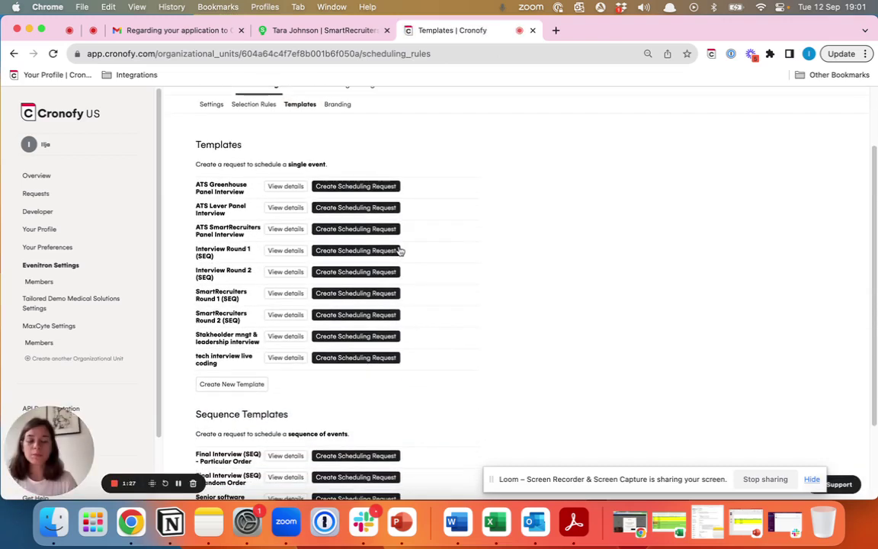
{"action": "left_click", "coordinate": [238, 385]}
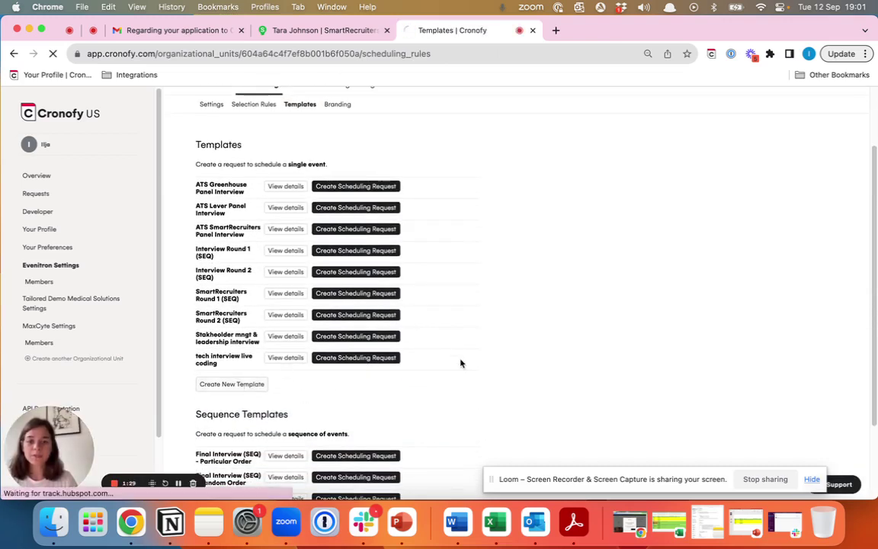
{"action": "left_click", "coordinate": [255, 240]}
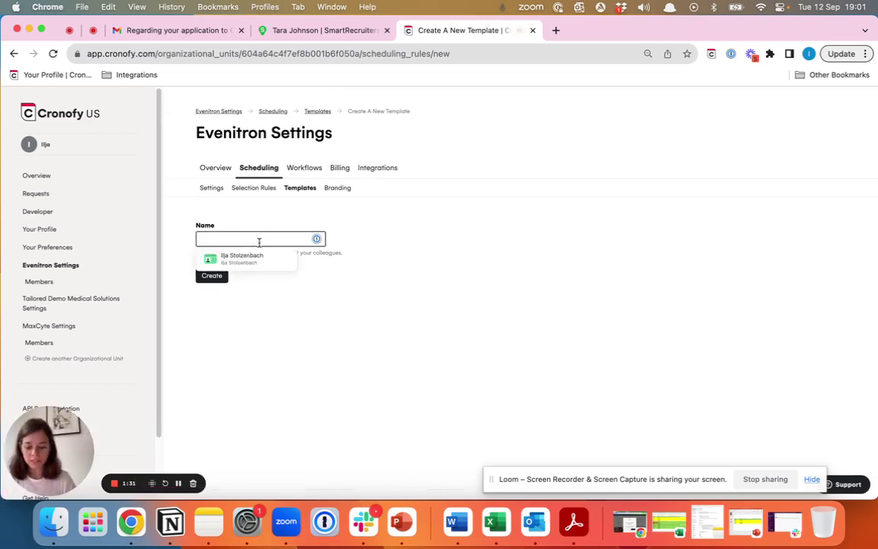
{"action": "type", "text": "Account manager"}
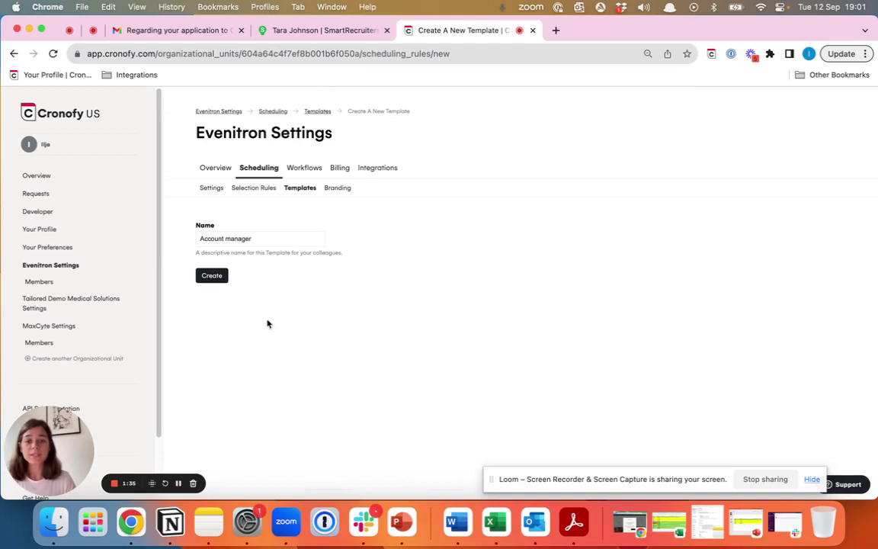
{"action": "left_click", "coordinate": [211, 276]}
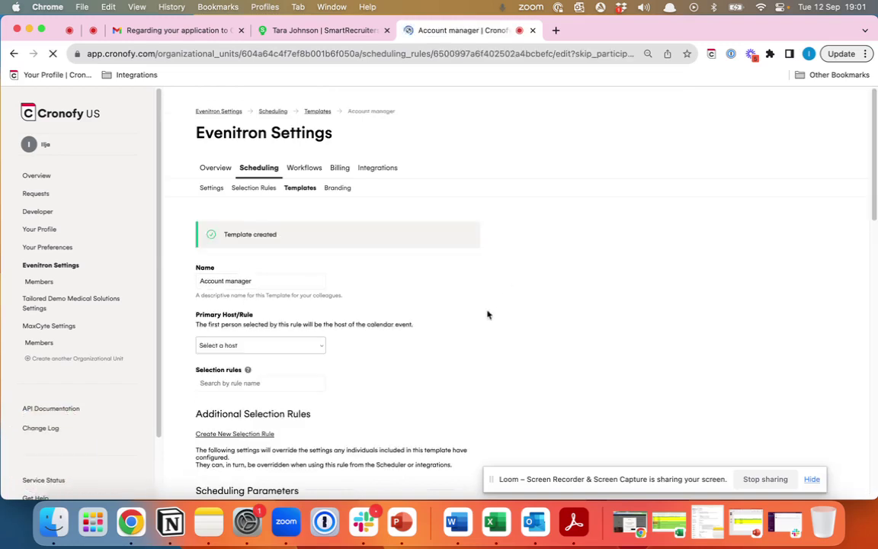
Make Account manager hiring manager the primary host and add the Account manager team member rule.
{"action": "scroll", "coordinate": [406, 300], "scroll_direction": "down", "scroll_amount": 5}
{"action": "left_click", "coordinate": [292, 159]}
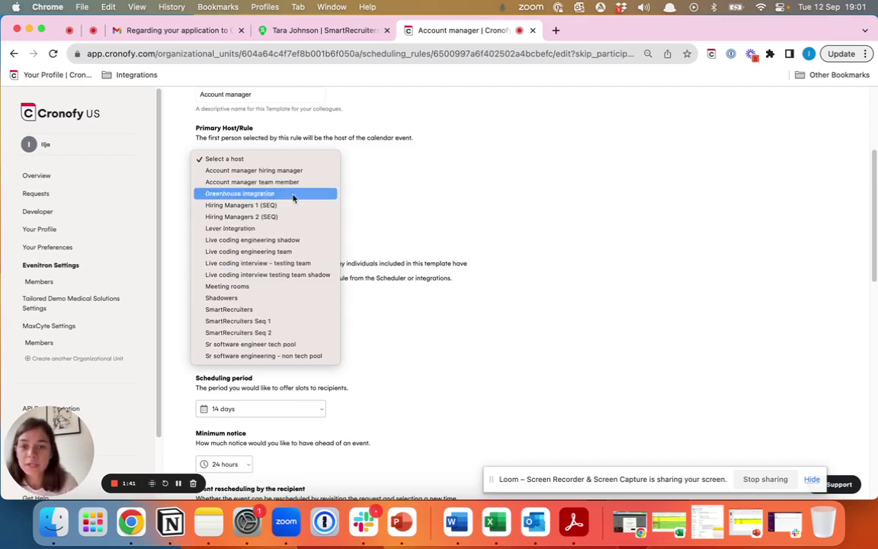
{"action": "left_click", "coordinate": [295, 171]}
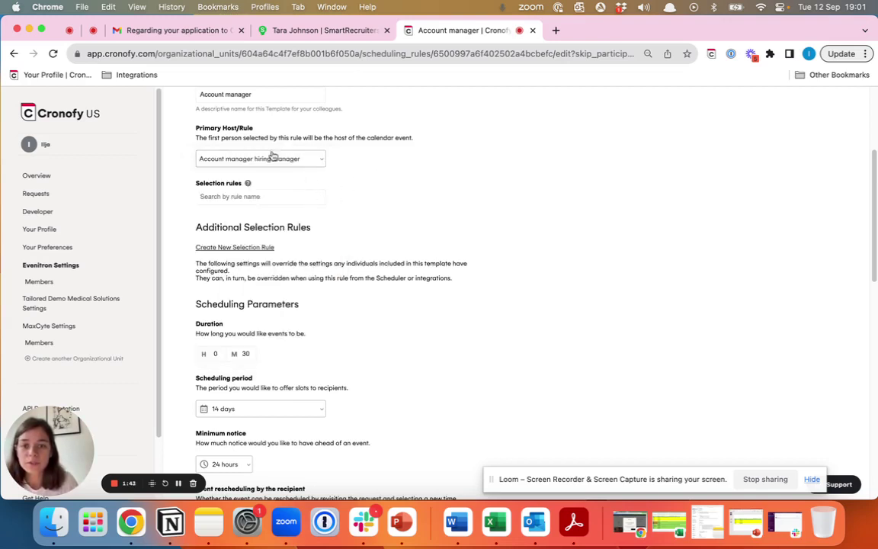
{"action": "left_click", "coordinate": [274, 197]}
{"action": "type", "text": "account"}
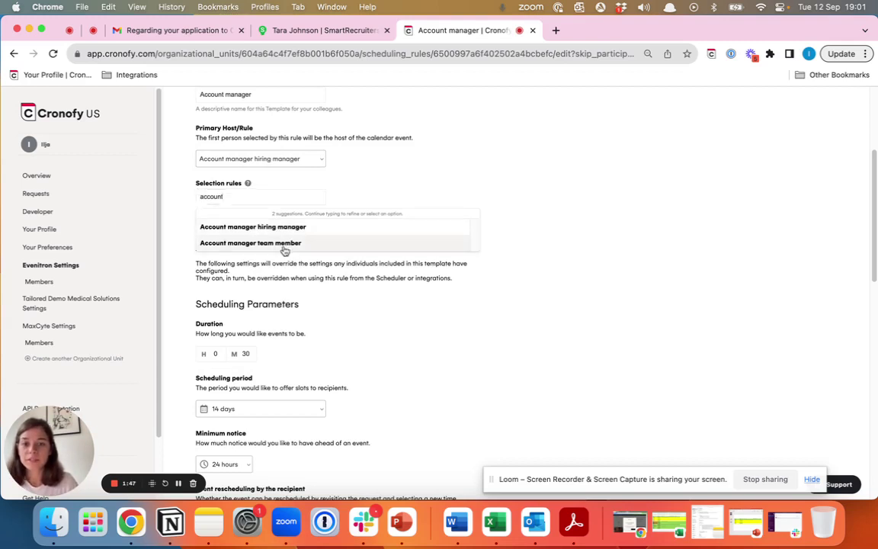
{"action": "left_click", "coordinate": [282, 242]}
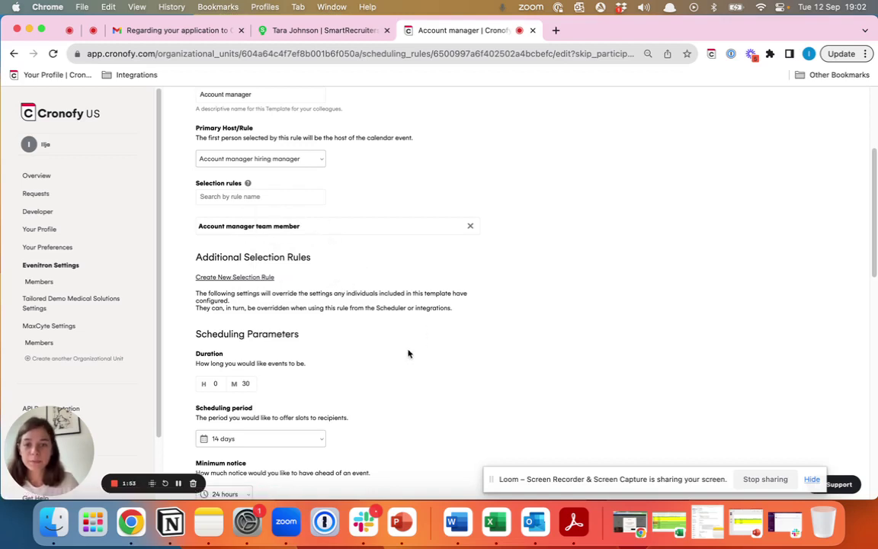
Change the template duration from 30 to 60 minutes.
{"action": "scroll", "coordinate": [409, 325], "scroll_direction": "down", "scroll_amount": 3}
{"action": "double_click", "coordinate": [252, 165]}
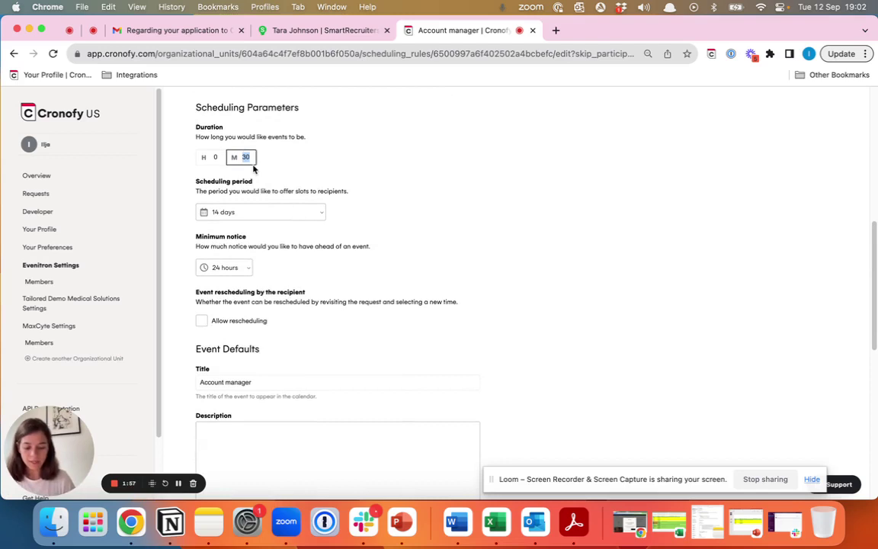
{"action": "type", "text": "60"}
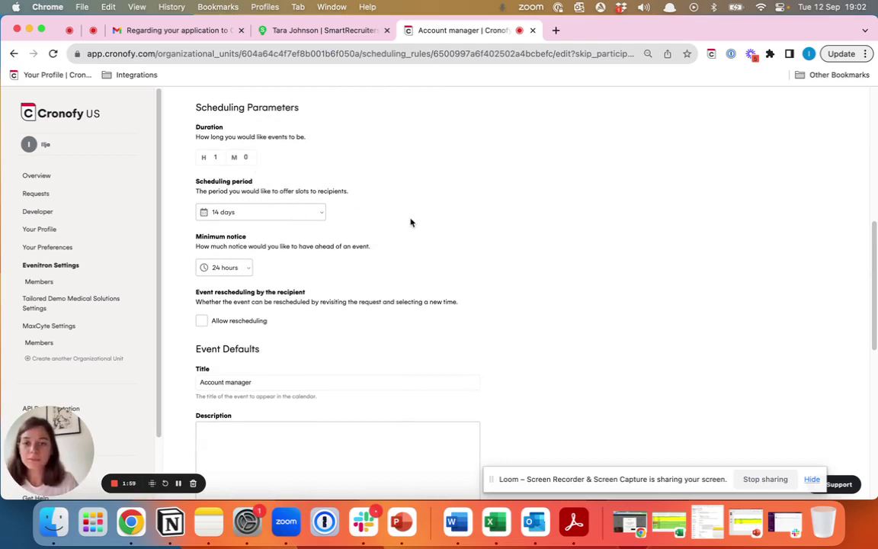
{"action": "scroll", "coordinate": [313, 225], "scroll_direction": "down", "scroll_amount": 2}
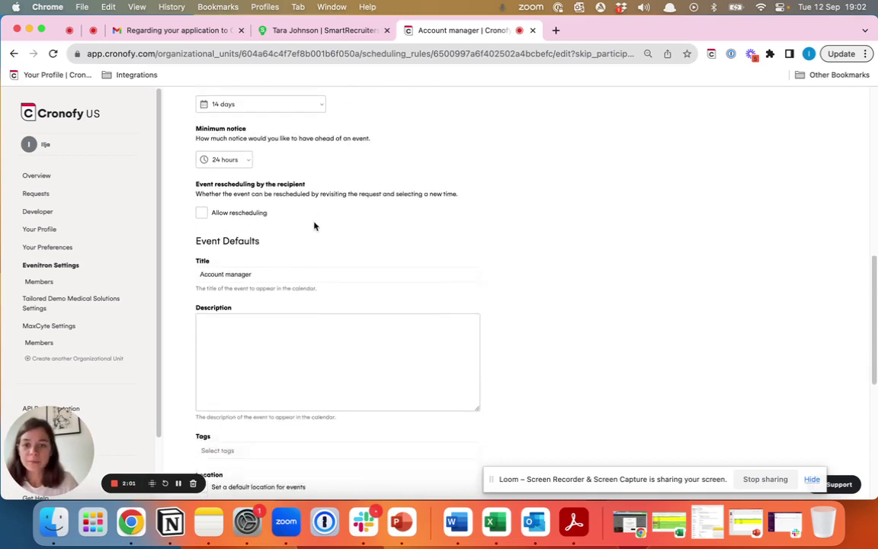
{"action": "scroll", "coordinate": [319, 227], "scroll_direction": "down", "scroll_amount": 5}
{"action": "scroll", "coordinate": [315, 226], "scroll_direction": "down", "scroll_amount": 2}
{"action": "scroll", "coordinate": [313, 227], "scroll_direction": "up", "scroll_amount": 9}
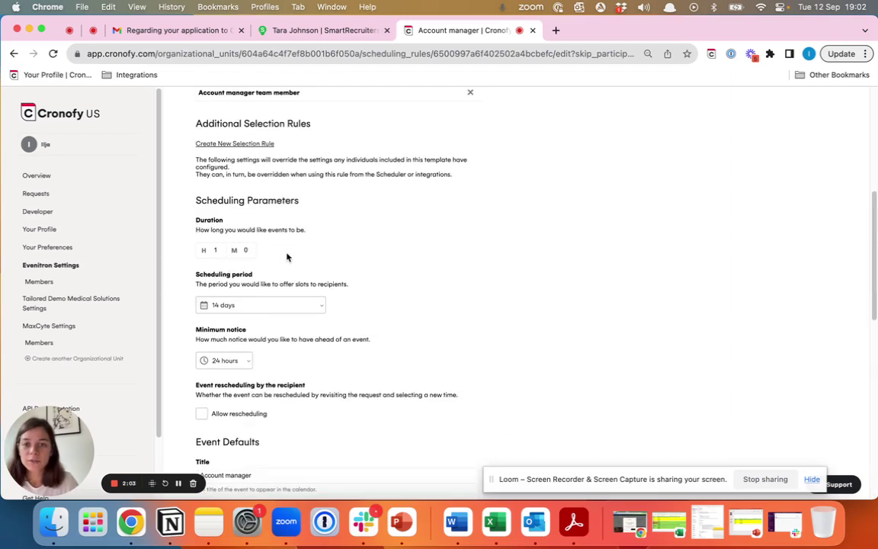
{"action": "scroll", "coordinate": [288, 255], "scroll_direction": "down", "scroll_amount": 5}
{"action": "scroll", "coordinate": [288, 255], "scroll_direction": "down", "scroll_amount": 4}
{"action": "scroll", "coordinate": [330, 225], "scroll_direction": "up", "scroll_amount": 5}
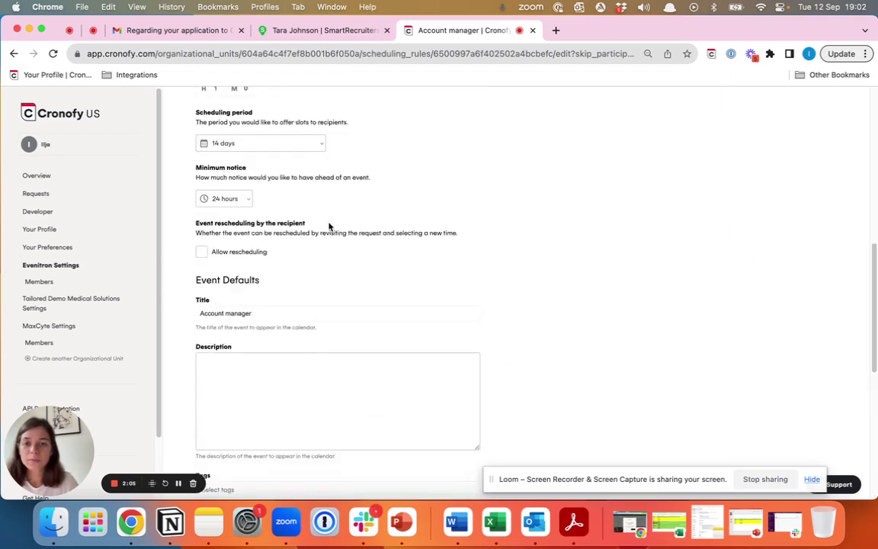
{"action": "scroll", "coordinate": [238, 225], "scroll_direction": "down", "scroll_amount": 2}
{"action": "scroll", "coordinate": [357, 229], "scroll_direction": "down", "scroll_amount": 3}
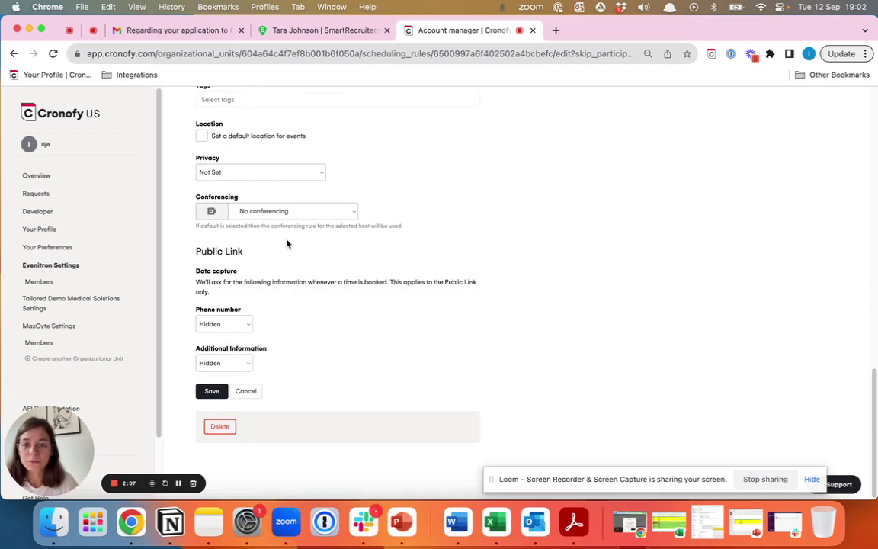
Choose default conferencing, save the template, and return to the SmartRecruiters profile.
{"action": "left_click", "coordinate": [259, 213]}
{"action": "left_click", "coordinate": [256, 221]}
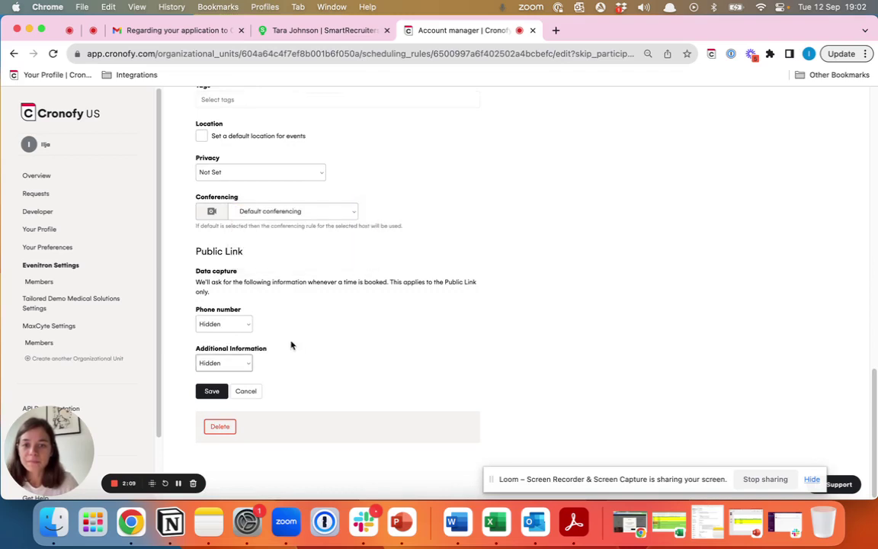
{"action": "left_click", "coordinate": [207, 391]}
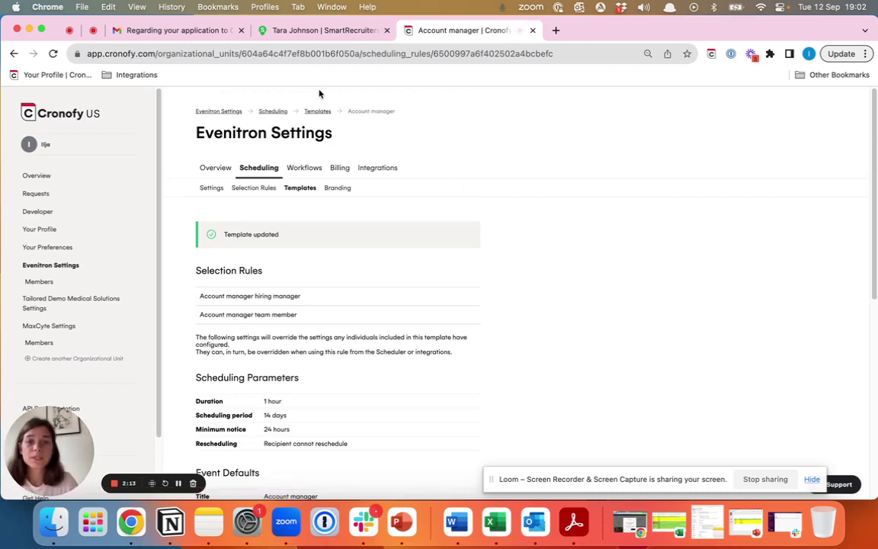
{"action": "left_click", "coordinate": [320, 30]}
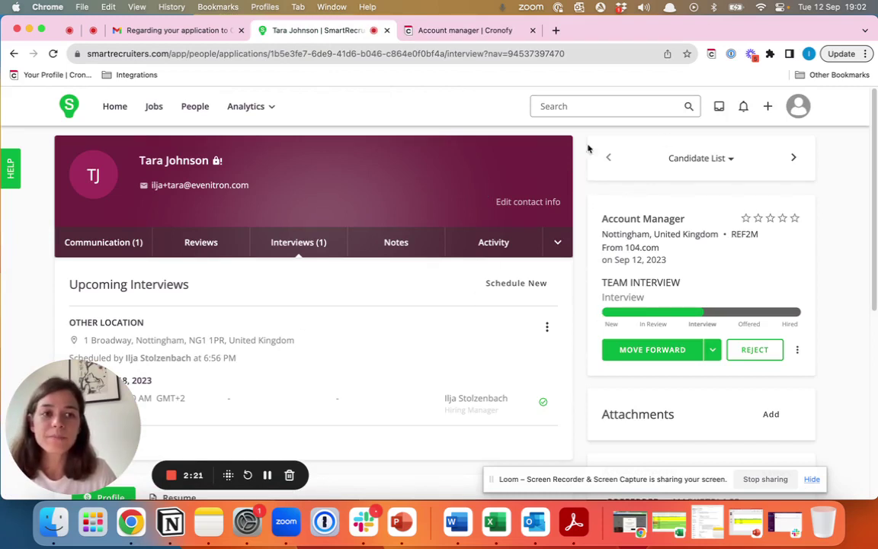
Show the candidate's communication history in SmartRecruiters.
{"action": "left_click", "coordinate": [710, 54]}
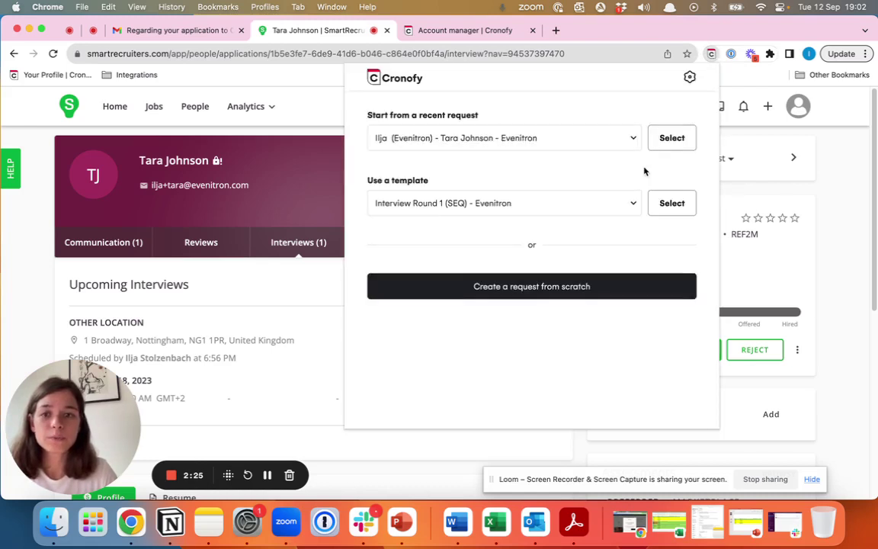
{"action": "left_click", "coordinate": [333, 290]}
{"action": "left_click", "coordinate": [128, 244]}
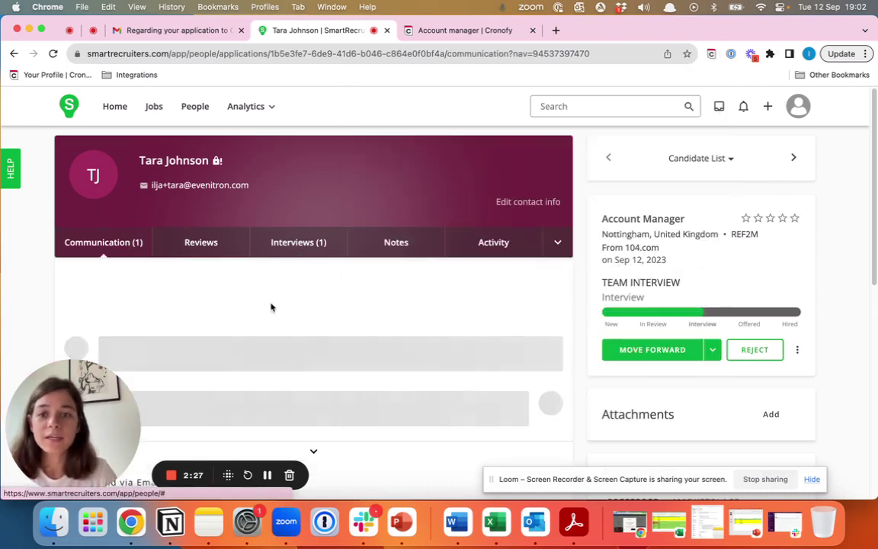
{"action": "scroll", "coordinate": [298, 277], "scroll_direction": "down", "scroll_amount": 2}
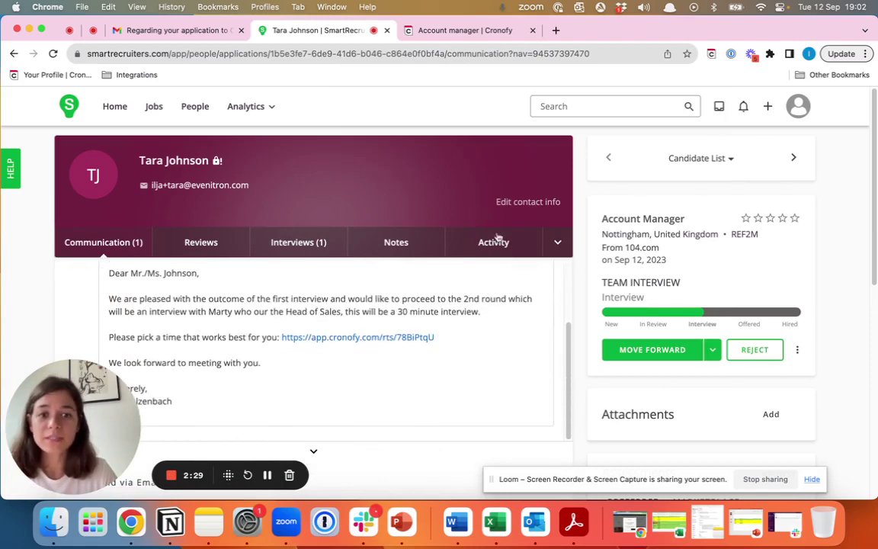
{"action": "scroll", "coordinate": [579, 190], "scroll_direction": "down", "scroll_amount": 10}
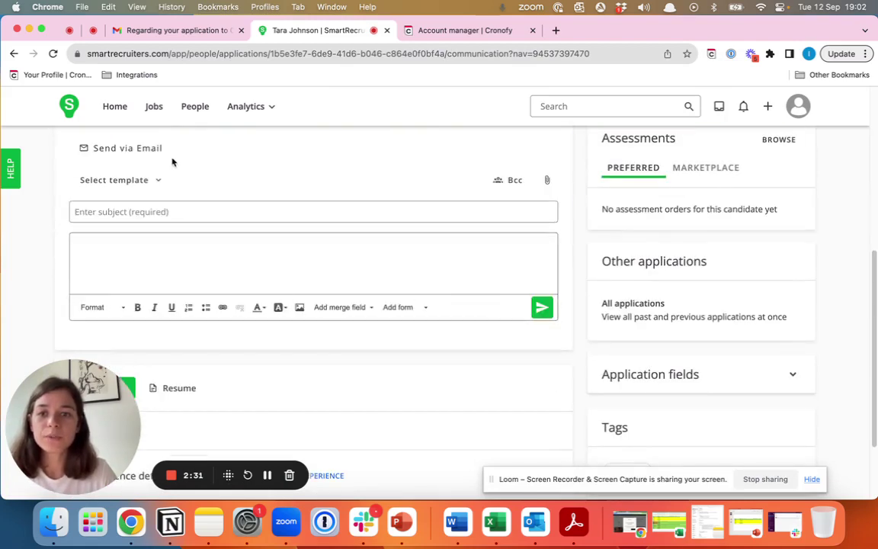
Fill the email from the Interview Round 2 template and select the <INSERT BOOKING LINK> placeholder.
{"action": "left_click", "coordinate": [134, 180]}
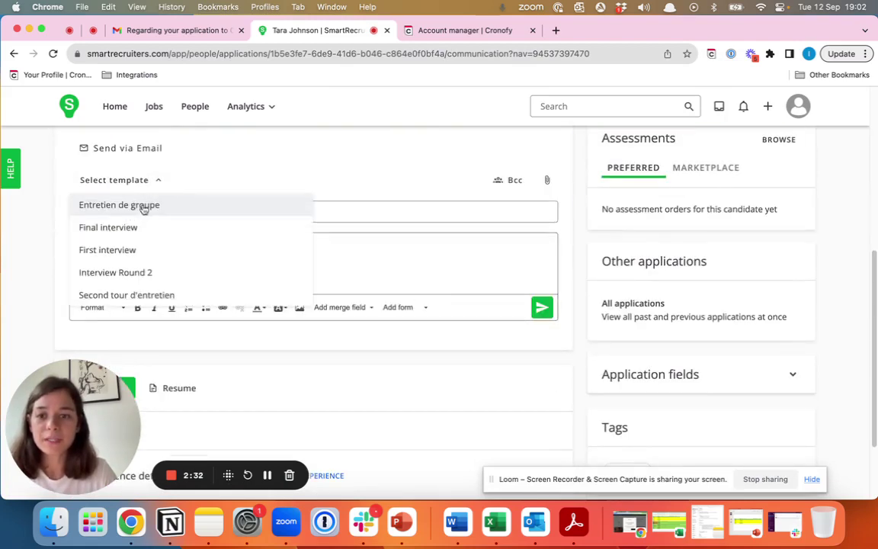
{"action": "left_click", "coordinate": [159, 279]}
{"action": "scroll", "coordinate": [254, 259], "scroll_direction": "down", "scroll_amount": 3}
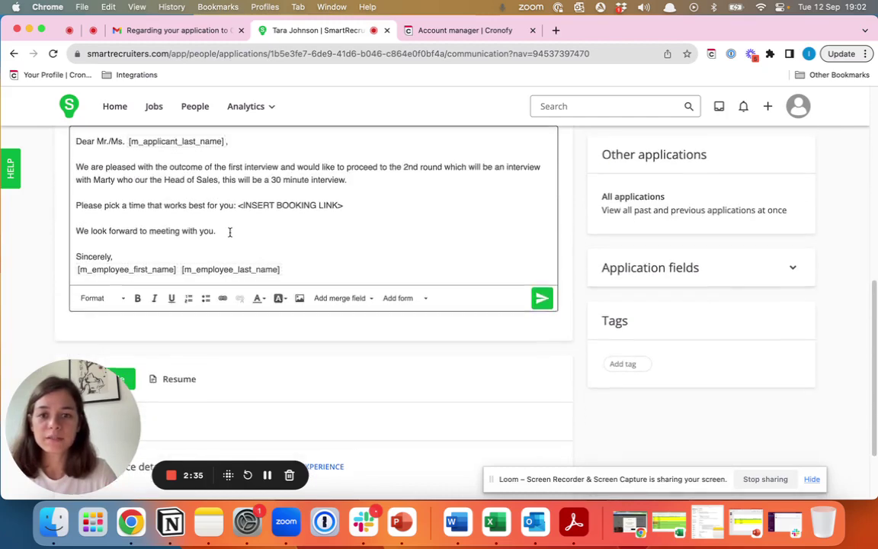
{"action": "scroll", "coordinate": [232, 233], "scroll_direction": "up", "scroll_amount": 1}
{"action": "left_click_drag", "start_coordinate": [237, 229], "coordinate": [378, 237]}
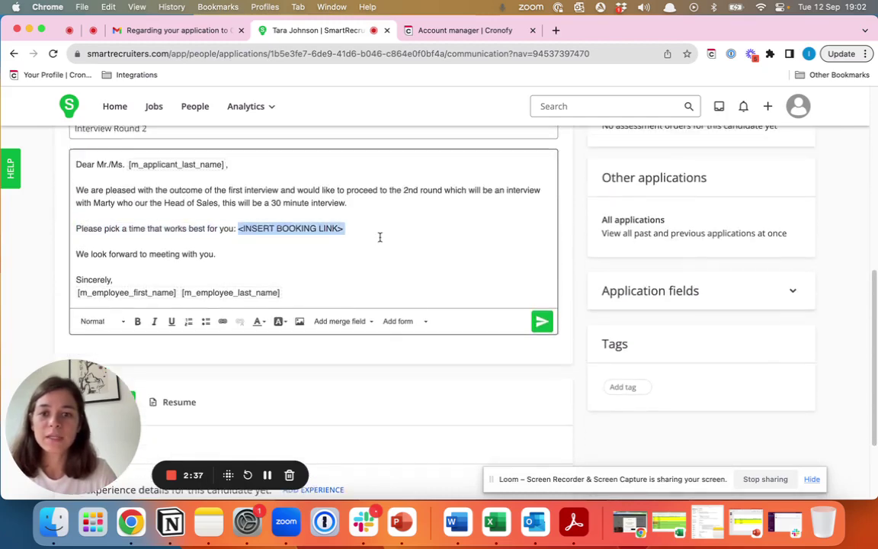
{"action": "scroll", "coordinate": [379, 237], "scroll_direction": "up", "scroll_amount": 3}
{"action": "scroll", "coordinate": [379, 237], "scroll_direction": "down", "scroll_amount": 1}
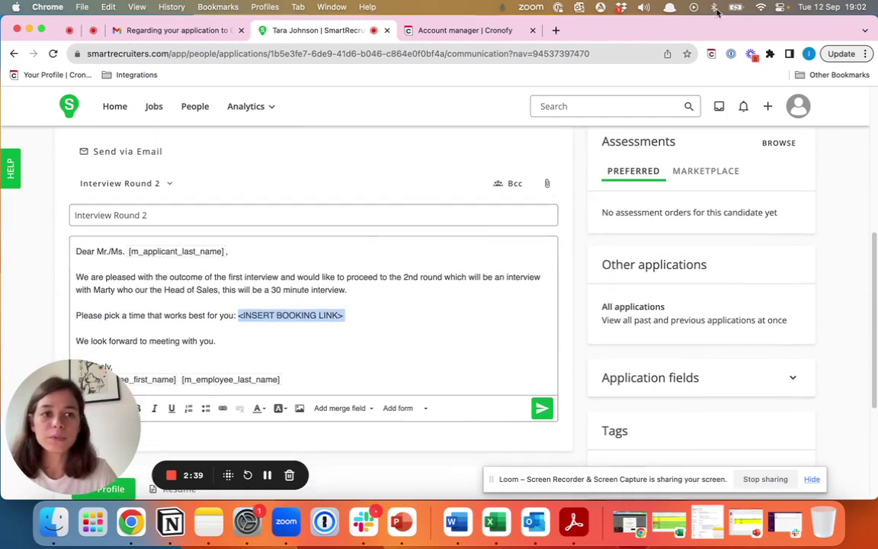
Create a Cronofy invite link from the Account manager template.
{"action": "left_click", "coordinate": [711, 54]}
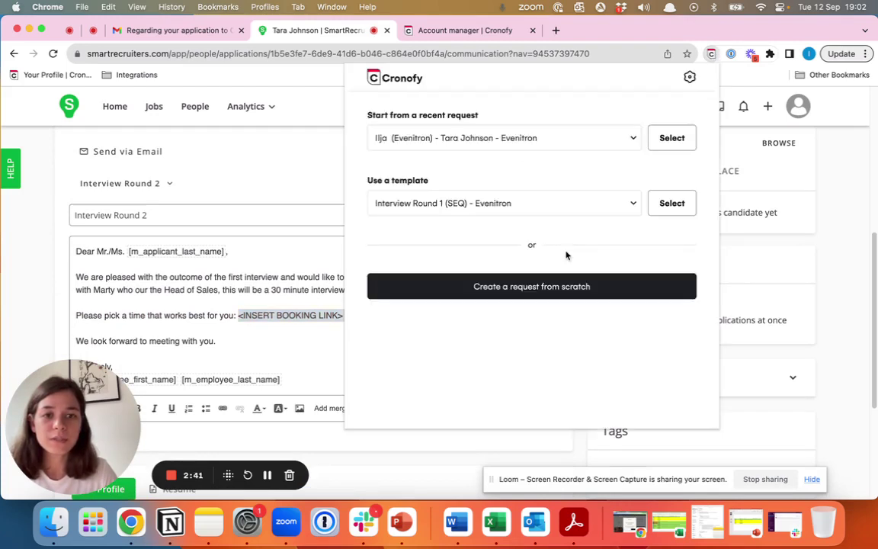
{"action": "left_click", "coordinate": [415, 202]}
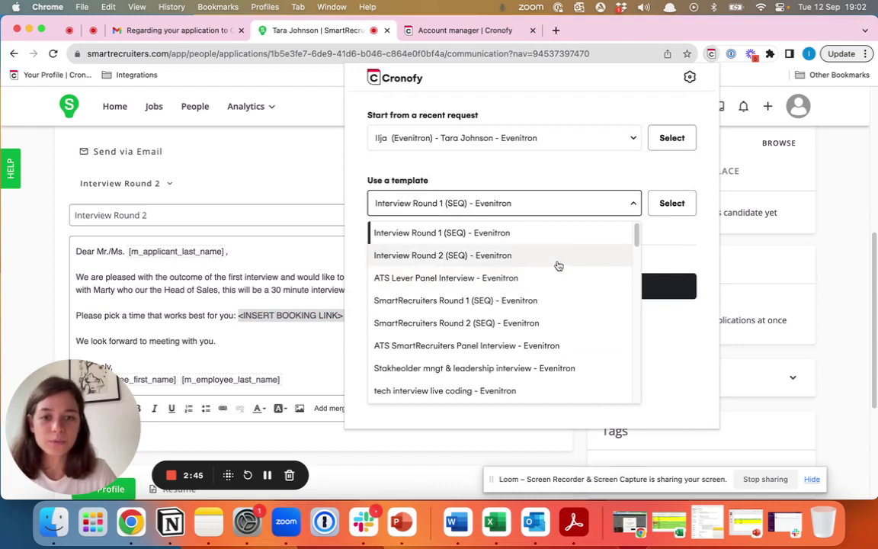
{"action": "scroll", "coordinate": [569, 288], "scroll_direction": "down", "scroll_amount": 1}
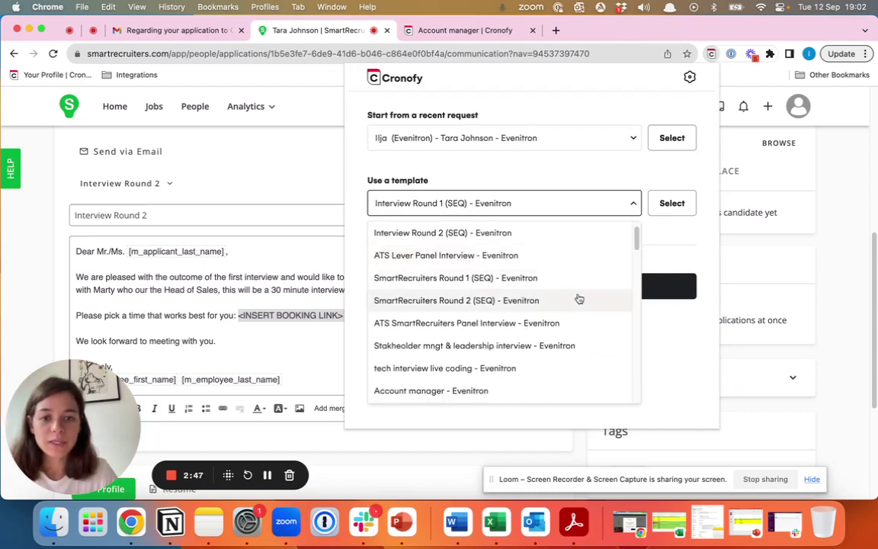
{"action": "scroll", "coordinate": [571, 301], "scroll_direction": "down", "scroll_amount": 2}
{"action": "left_click", "coordinate": [481, 343]}
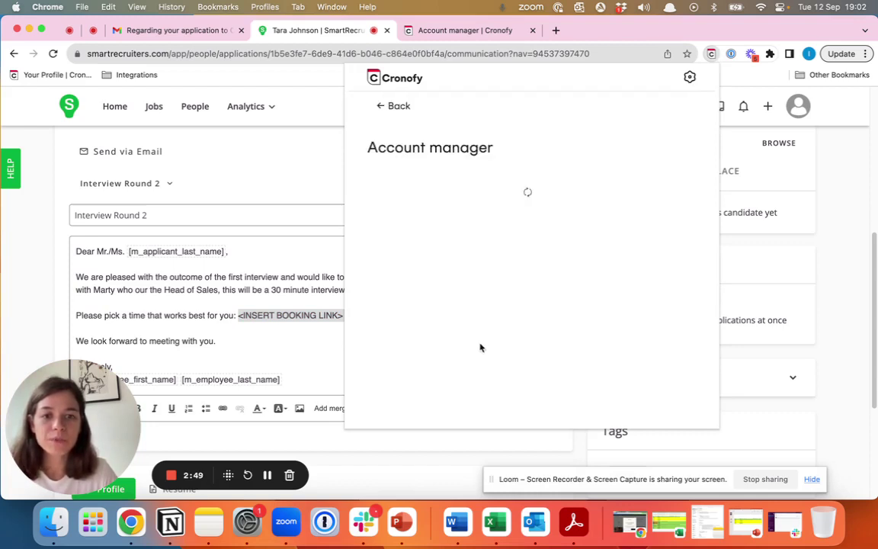
{"action": "scroll", "coordinate": [608, 261], "scroll_direction": "down", "scroll_amount": 5}
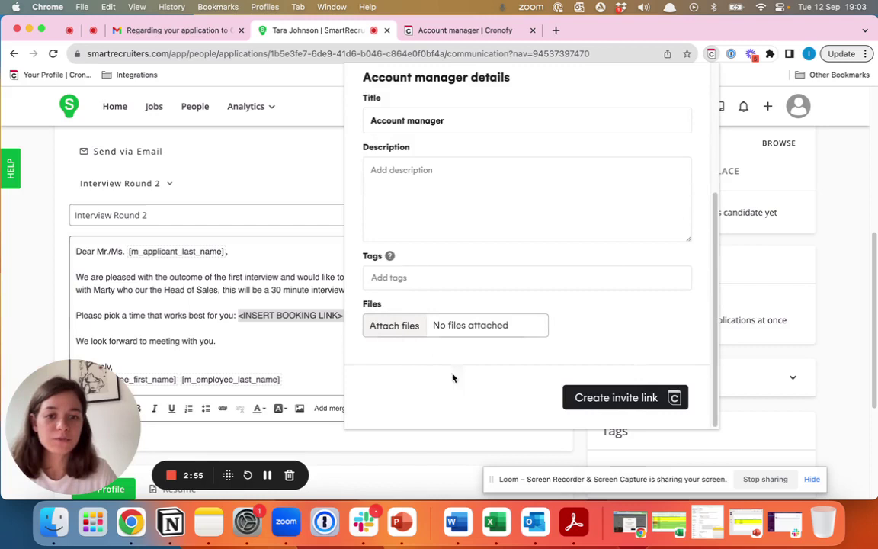
{"action": "left_click", "coordinate": [589, 395]}
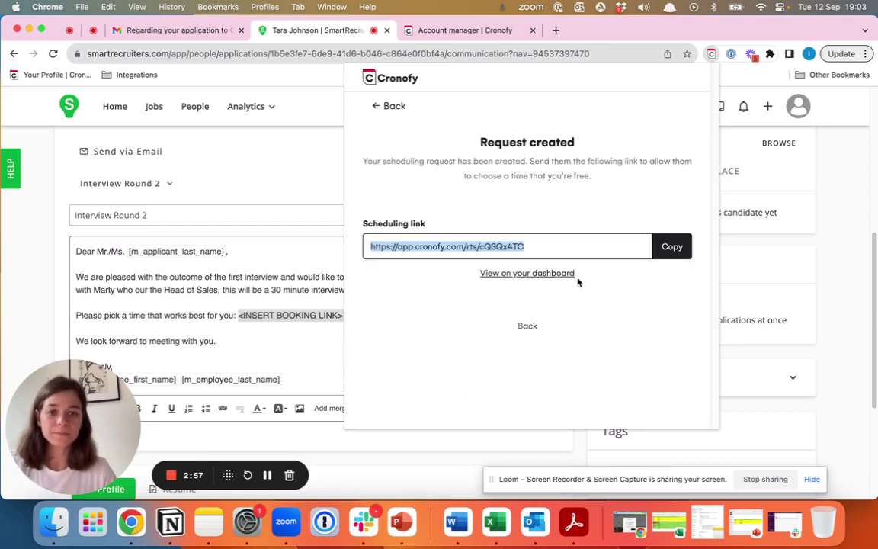
{"action": "left_click", "coordinate": [659, 251]}
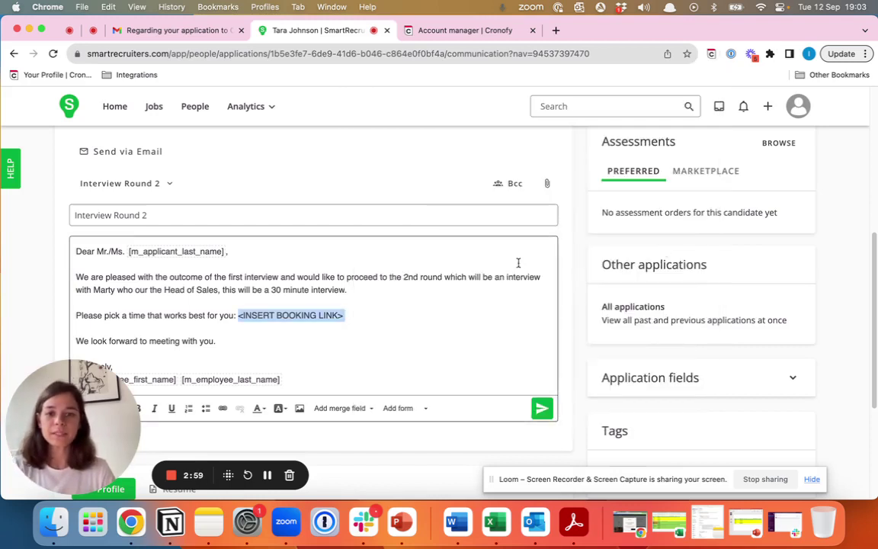
{"action": "key", "text": "super+v"}
{"action": "left_click", "coordinate": [542, 395]}
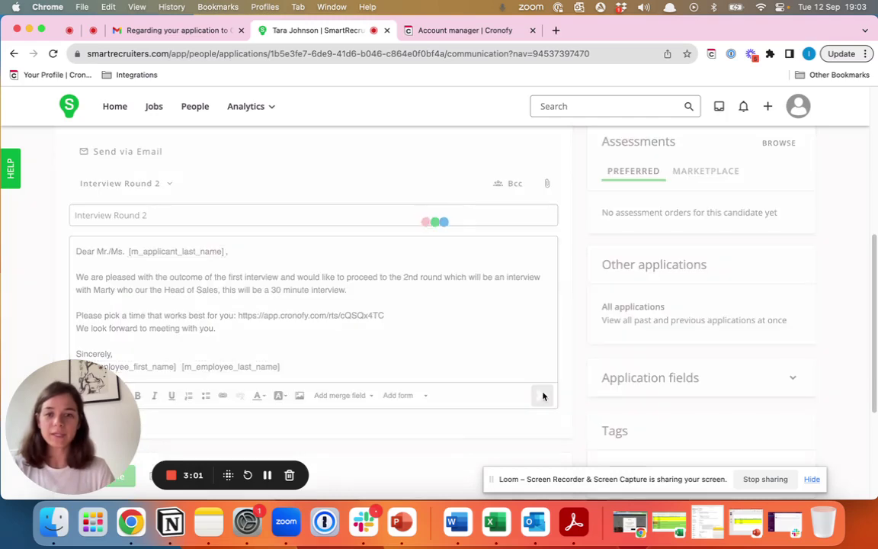
Load the copied scheduling link in a new browser tab.
{"action": "left_click", "coordinate": [555, 30]}
{"action": "key", "text": "super+v"}
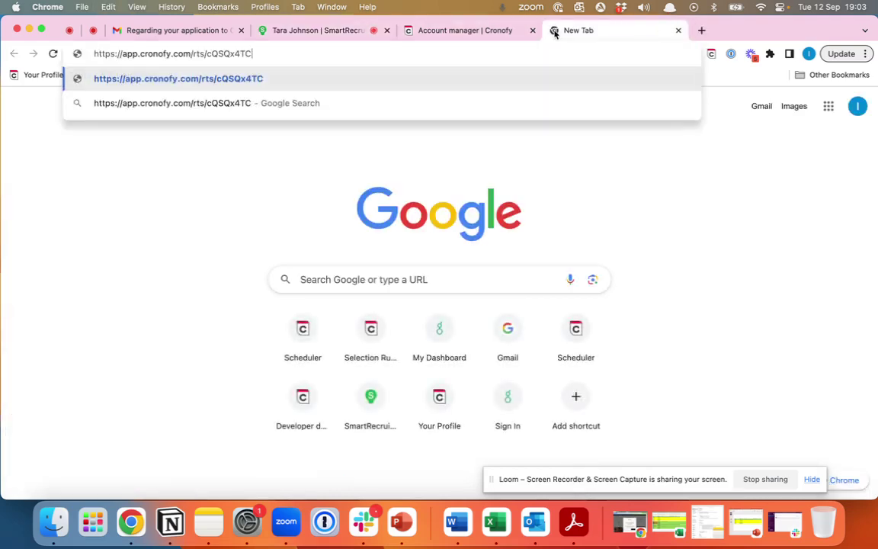
{"action": "key", "text": "Return"}
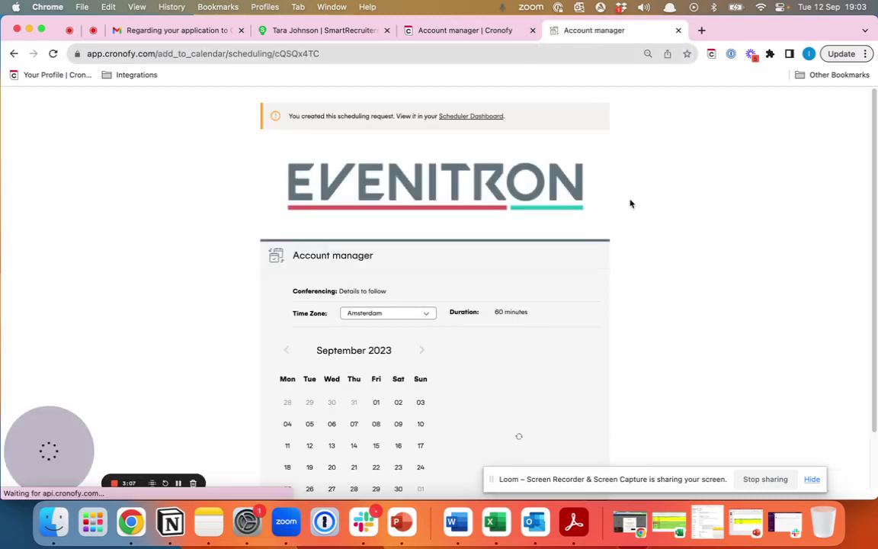
Book the Thursday 14 September 11:00 AM slot and return to SmartRecruiters.
{"action": "scroll", "coordinate": [629, 202], "scroll_direction": "down", "scroll_amount": 3}
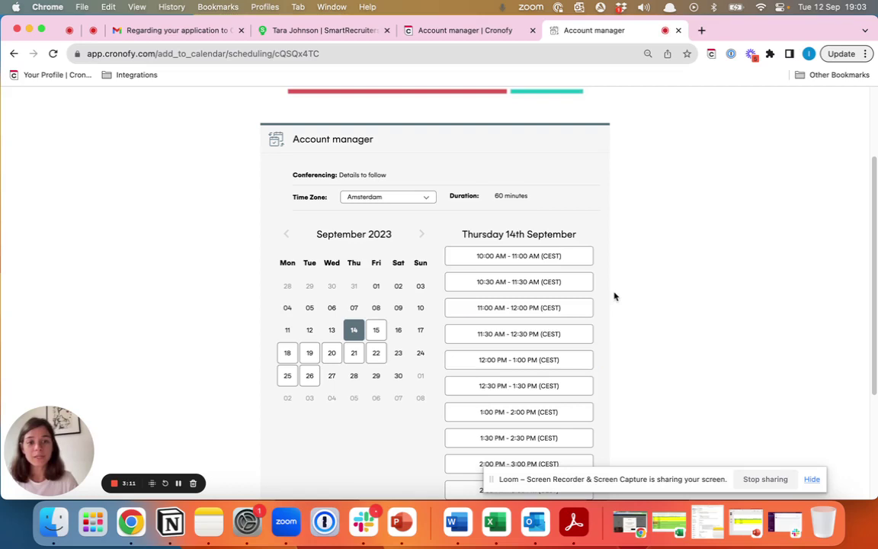
{"action": "scroll", "coordinate": [606, 304], "scroll_direction": "down", "scroll_amount": 3}
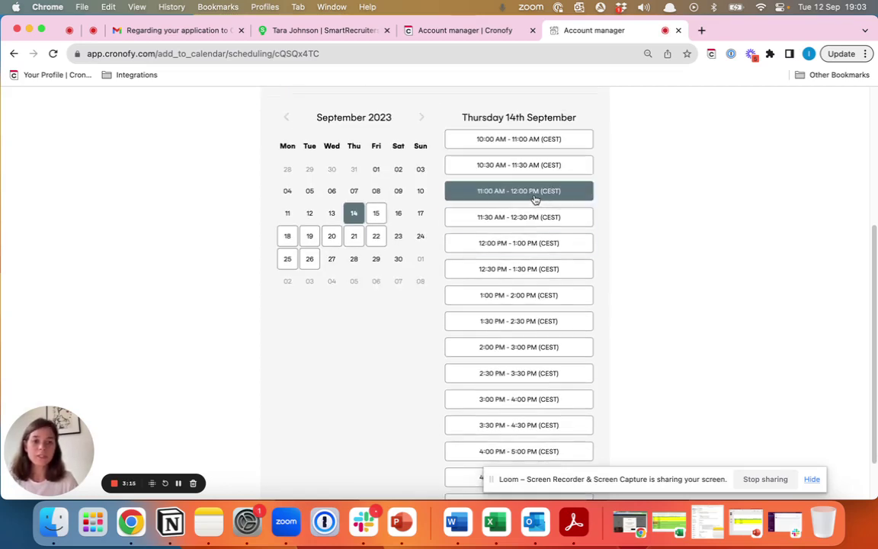
{"action": "left_click", "coordinate": [535, 199]}
{"action": "left_click", "coordinate": [516, 318]}
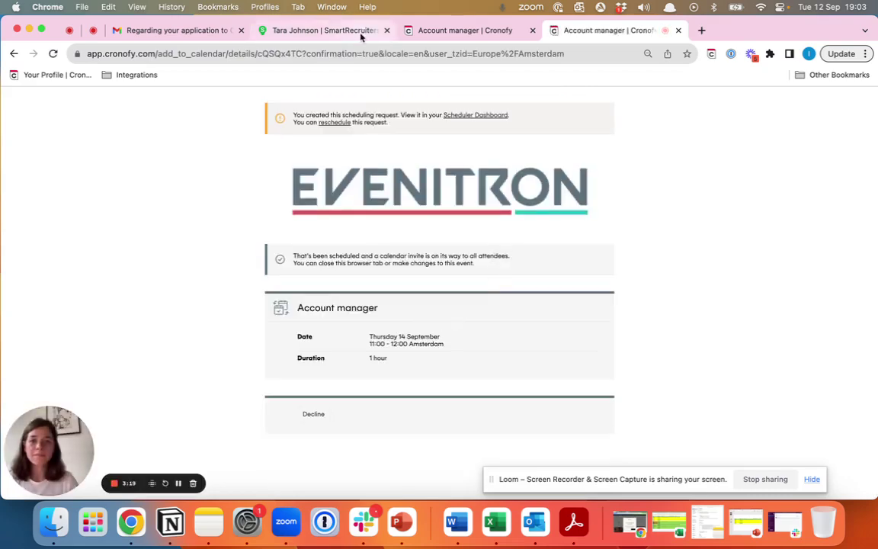
{"action": "left_click", "coordinate": [361, 31]}
{"action": "scroll", "coordinate": [280, 268], "scroll_direction": "up", "scroll_amount": 10}
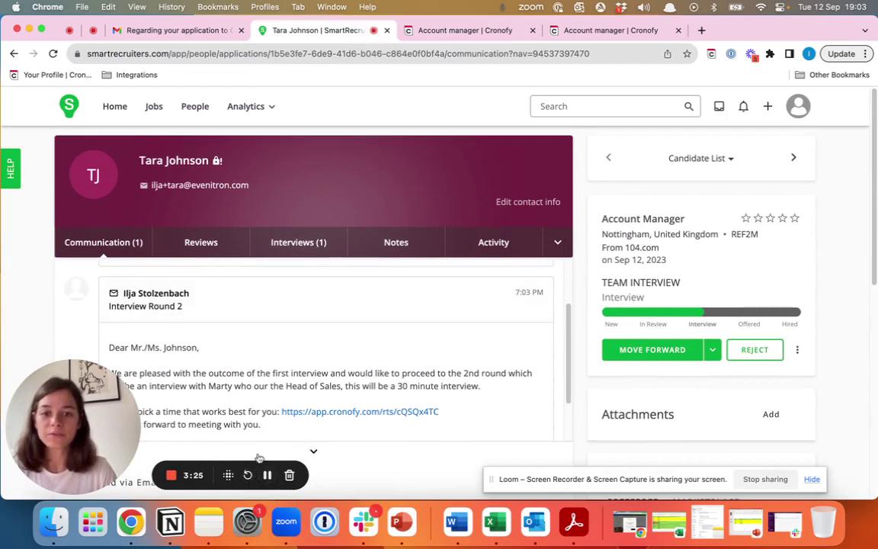
Reload the profile and check Interviews (2) for the September 14, 11:00 AM–12:00 PM booking.
{"action": "left_click", "coordinate": [53, 53]}
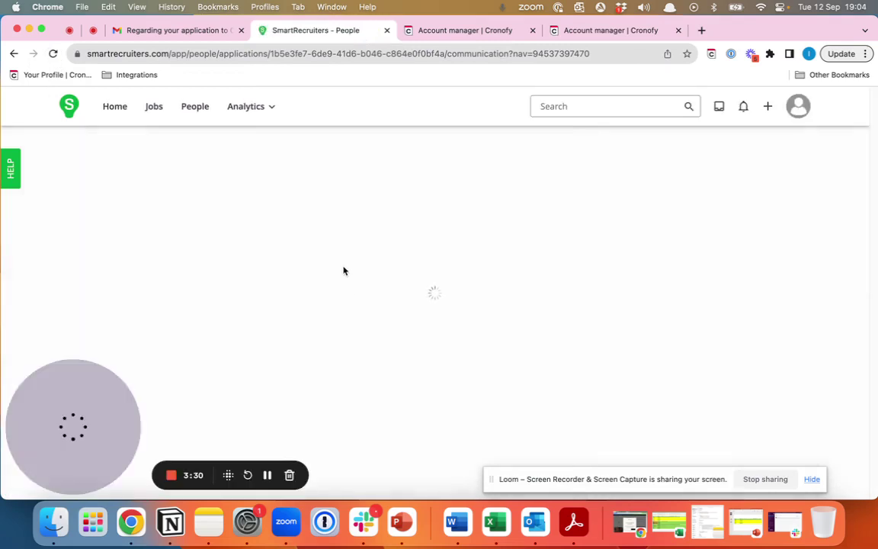
{"action": "left_click", "coordinate": [287, 241]}
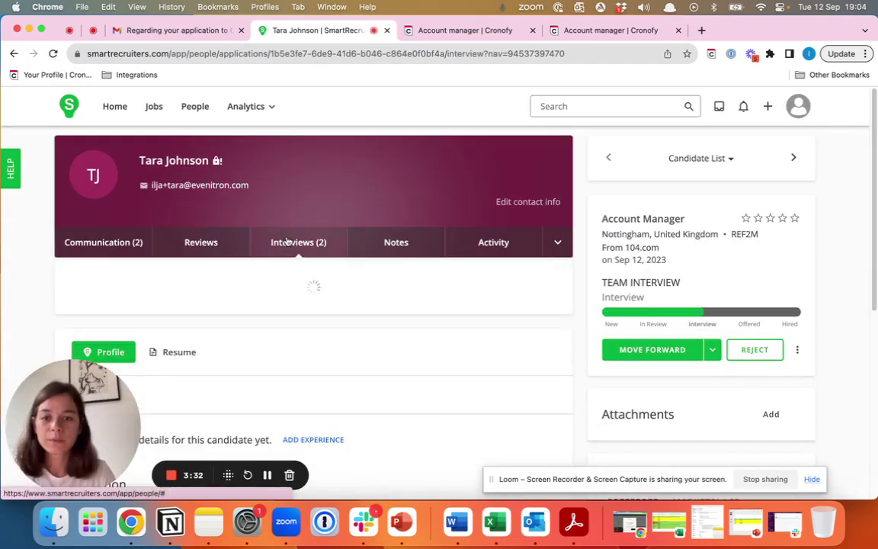
{"action": "scroll", "coordinate": [343, 335], "scroll_direction": "down", "scroll_amount": 3}
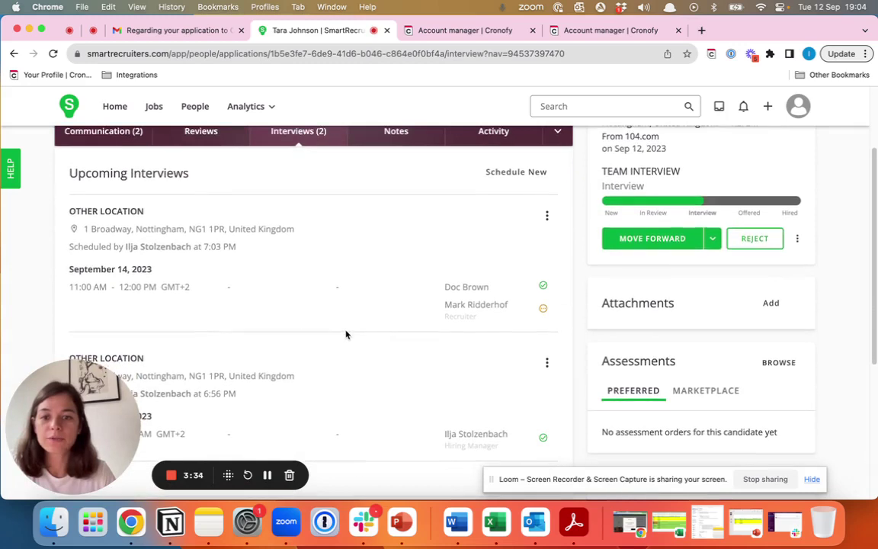
{"action": "scroll", "coordinate": [346, 333], "scroll_direction": "down", "scroll_amount": 1}
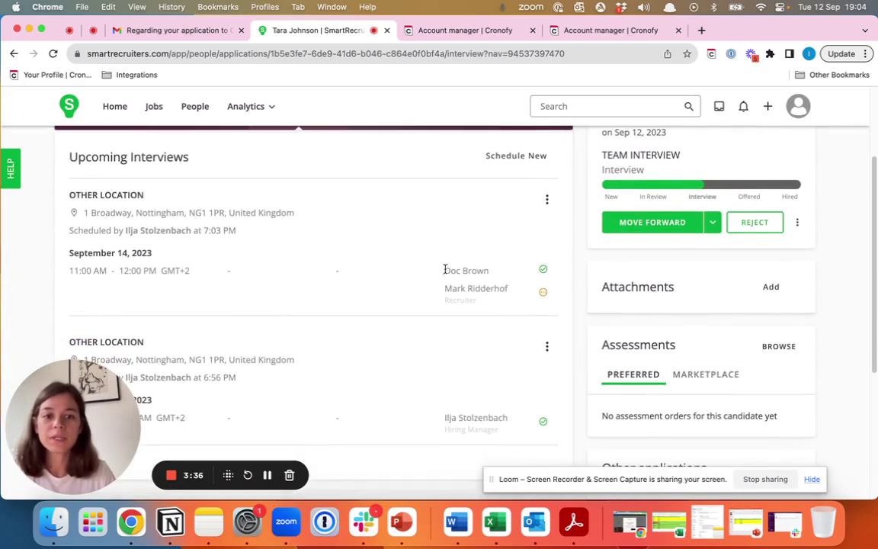
{"action": "left_click_drag", "start_coordinate": [454, 272], "coordinate": [499, 274]}
{"action": "left_click_drag", "start_coordinate": [446, 288], "coordinate": [523, 286]}
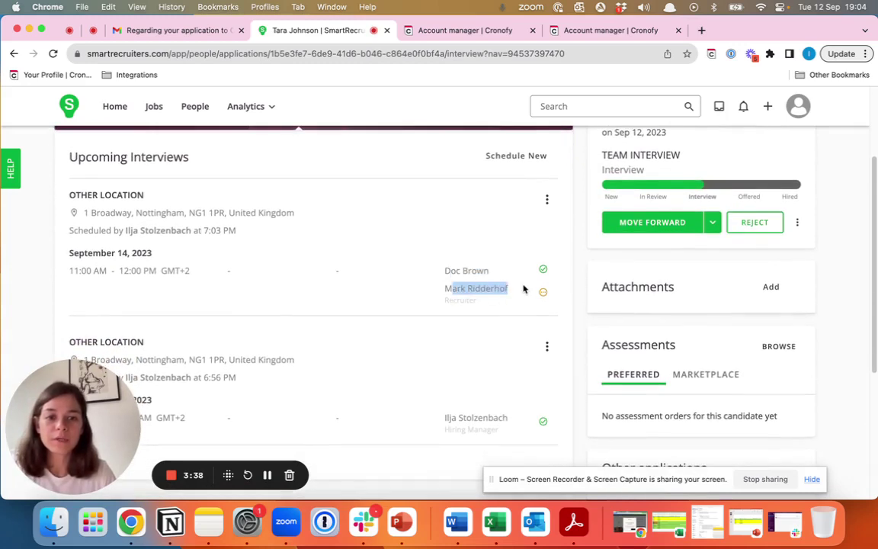
{"action": "left_click", "coordinate": [521, 294]}
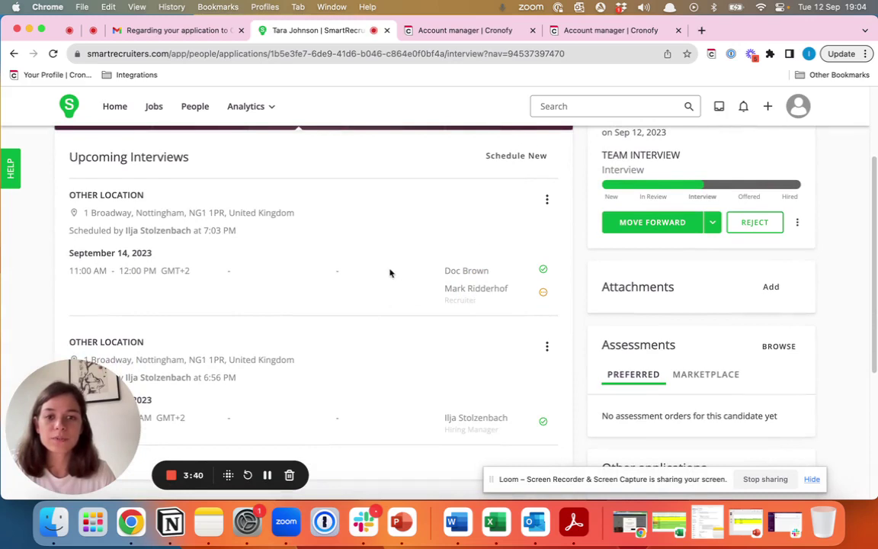
{"action": "scroll", "coordinate": [389, 272], "scroll_direction": "up", "scroll_amount": 2}
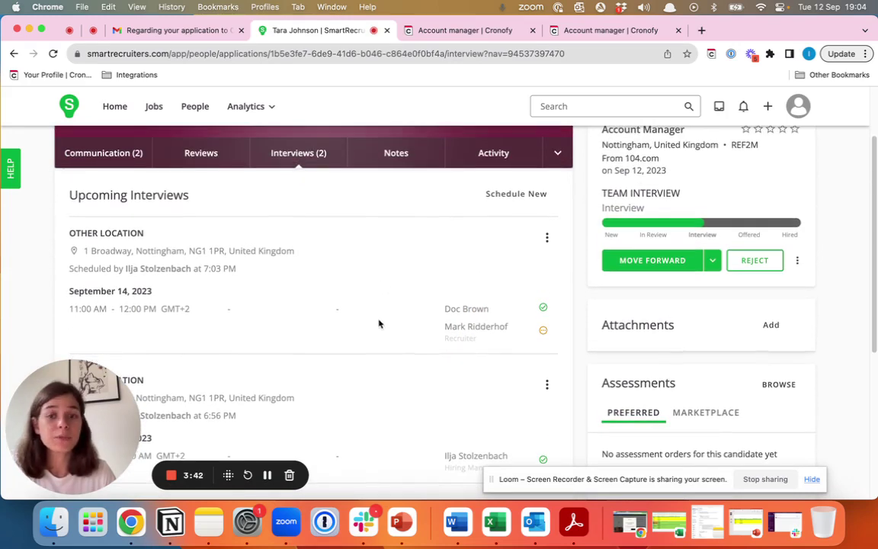